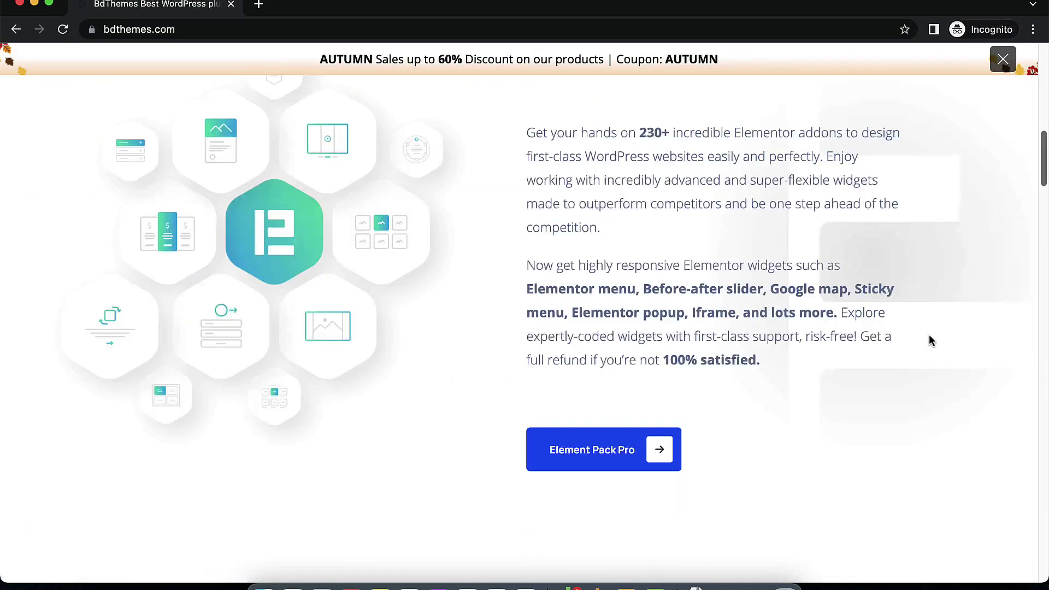
- Scroll the bdthemes.com homepage, then open the PRODUCTS listing and scroll down it
scroll(932, 341, "down", 15)
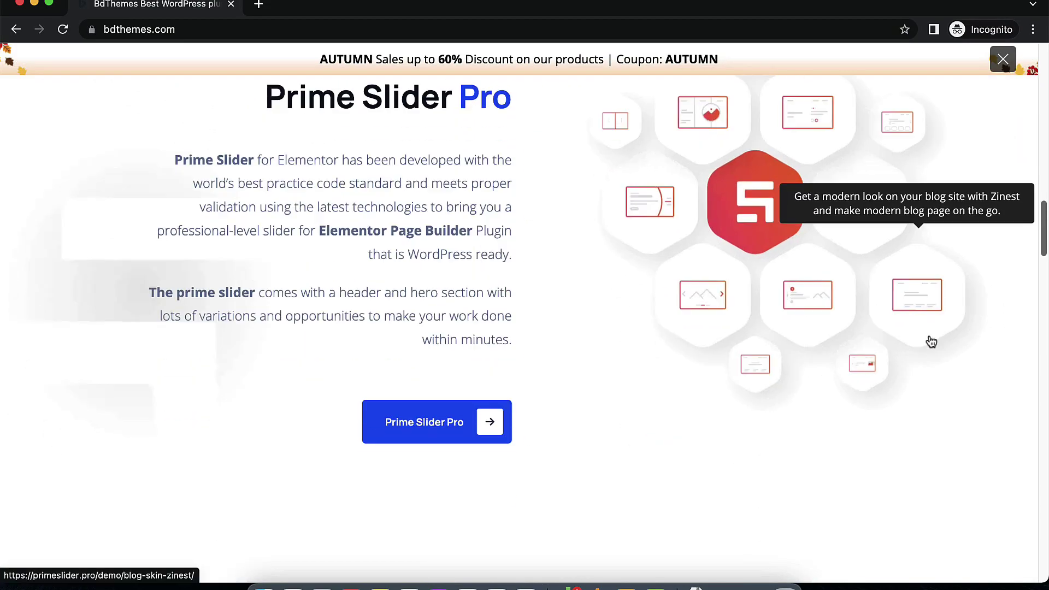
scroll(932, 340, "down", 15)
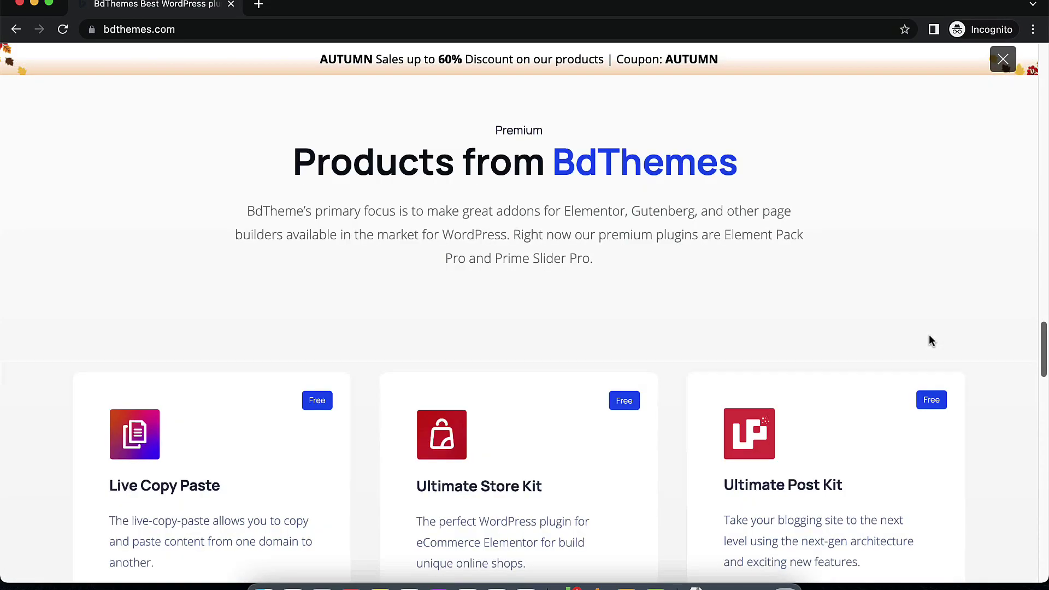
scroll(932, 340, "down", 20)
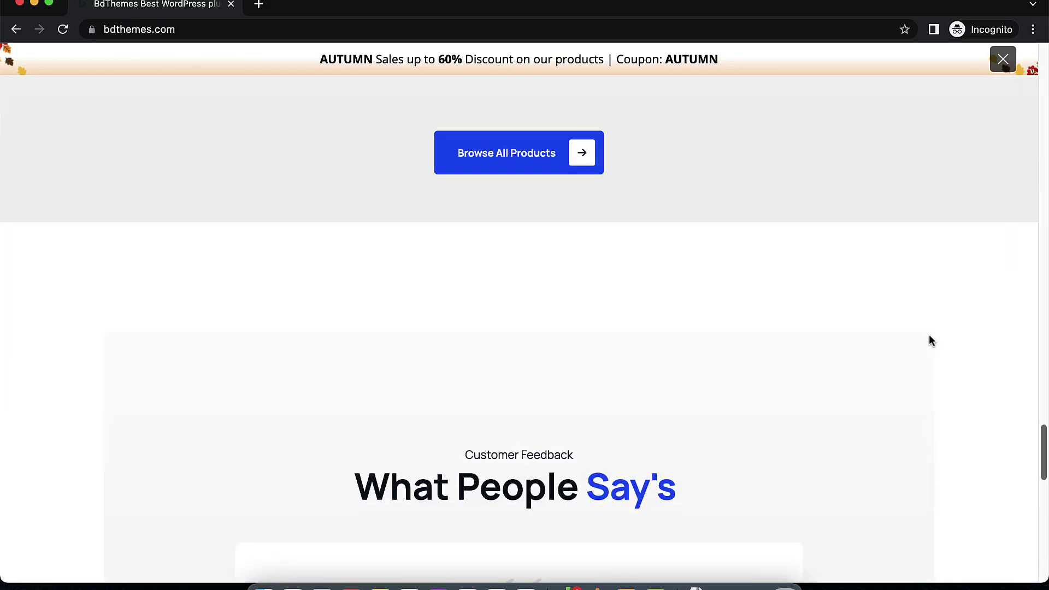
scroll(932, 341, "down", 6)
scroll(931, 340, "up", 20)
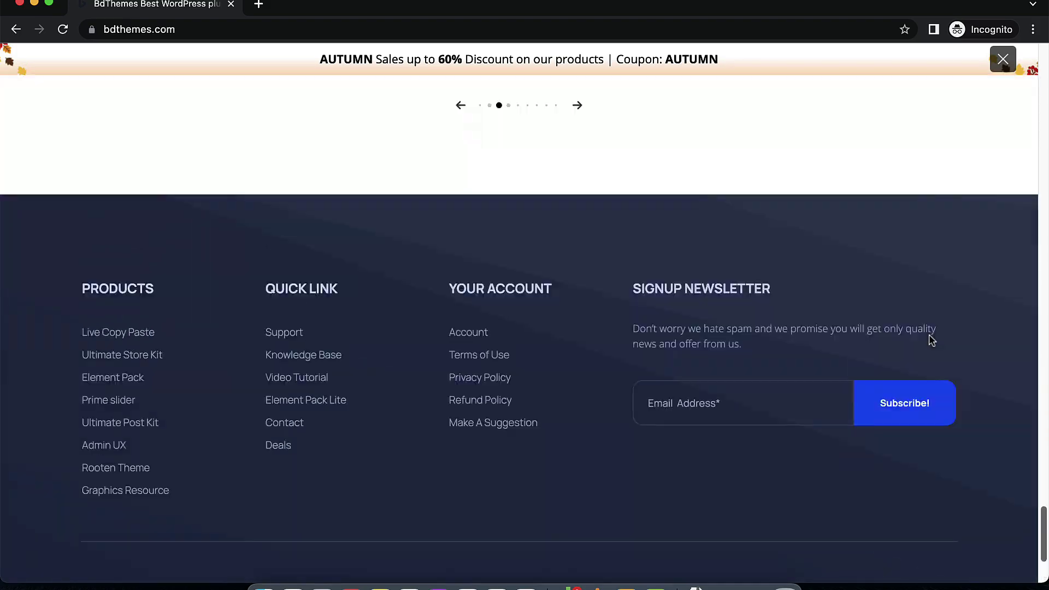
mouse_move(676, 146)
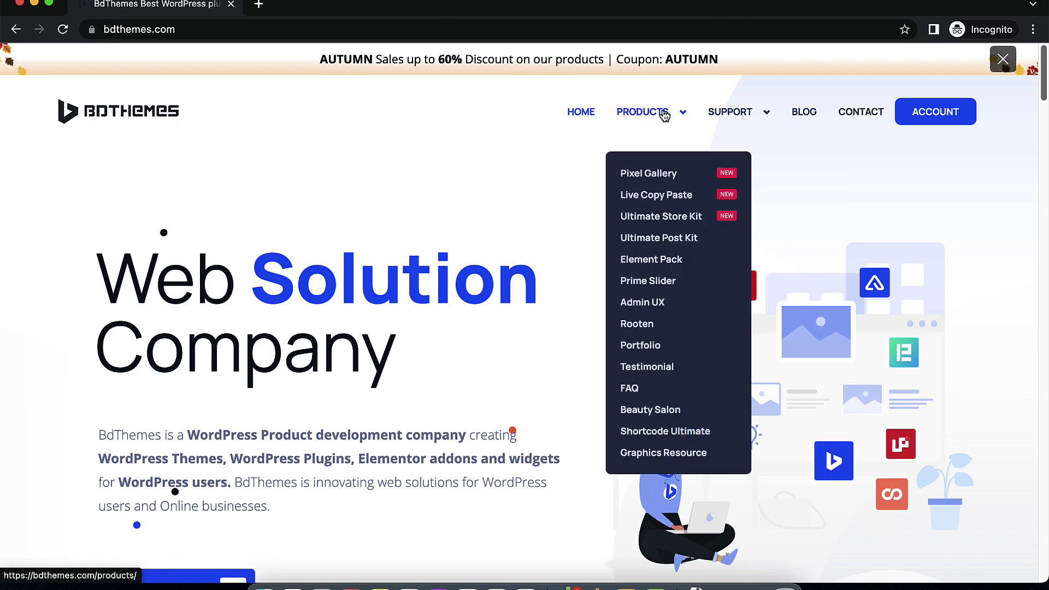
left_click(661, 111)
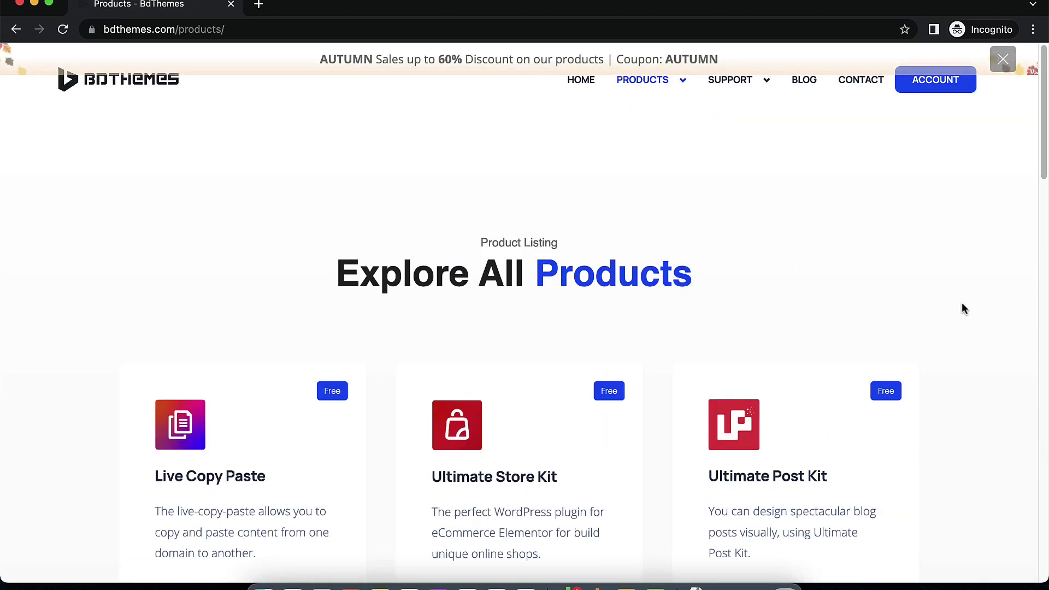
scroll(962, 304, "down", 20)
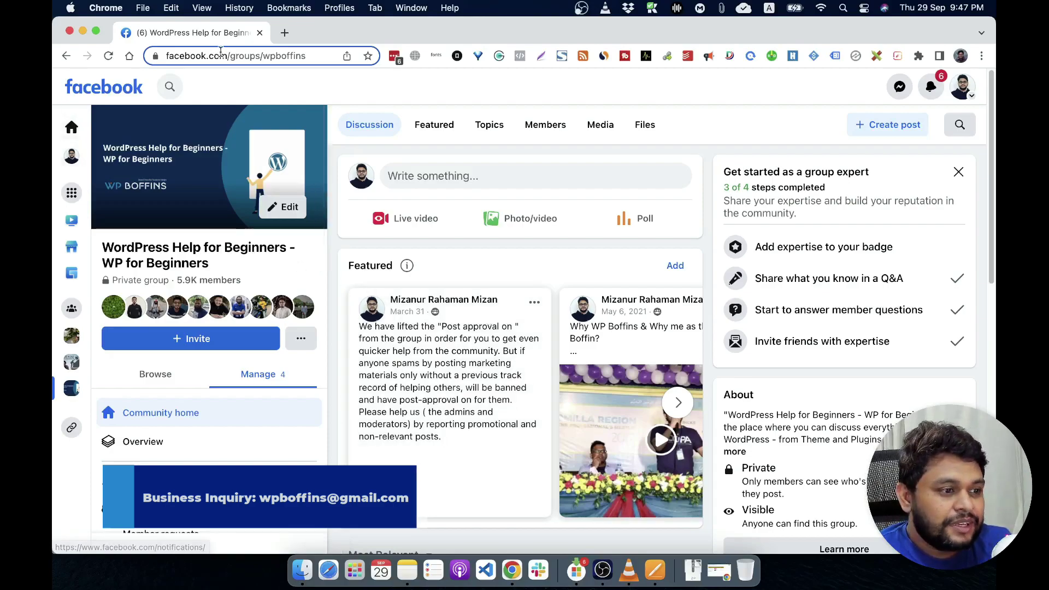
- Load lab.wpboffins.com from the address bar
left_click(230, 55)
type("lab.wpboffins.com")
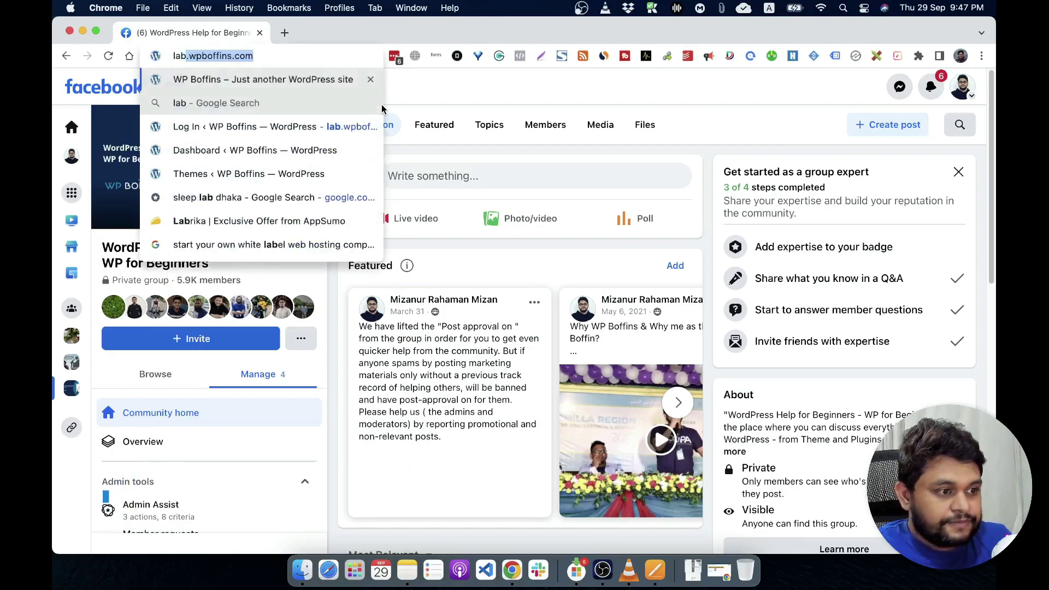
key("Return")
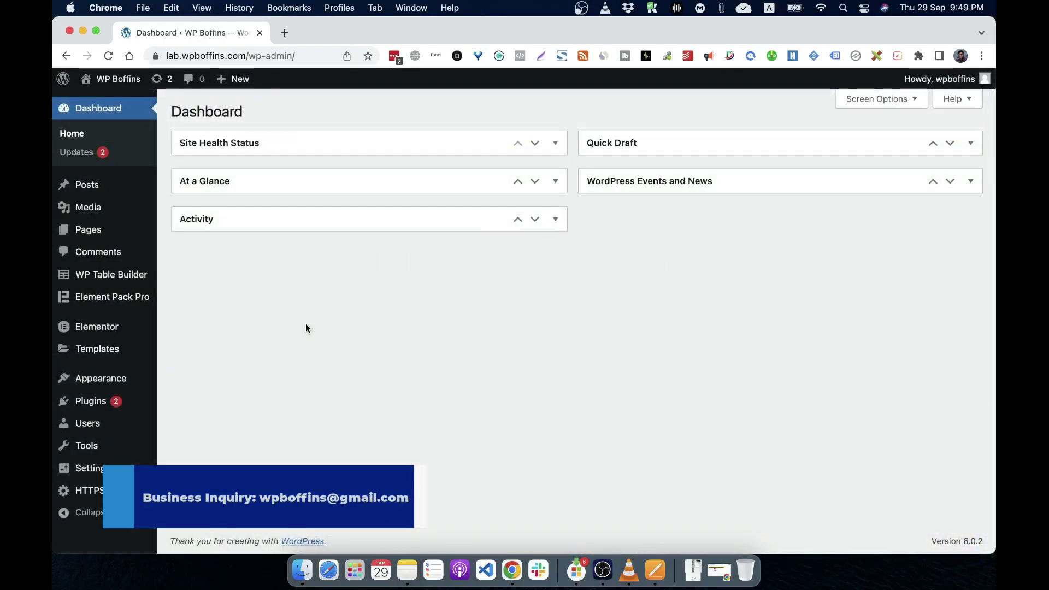
- Bring up the Plugins flyout submenu in the admin sidebar
mouse_move(94, 403)
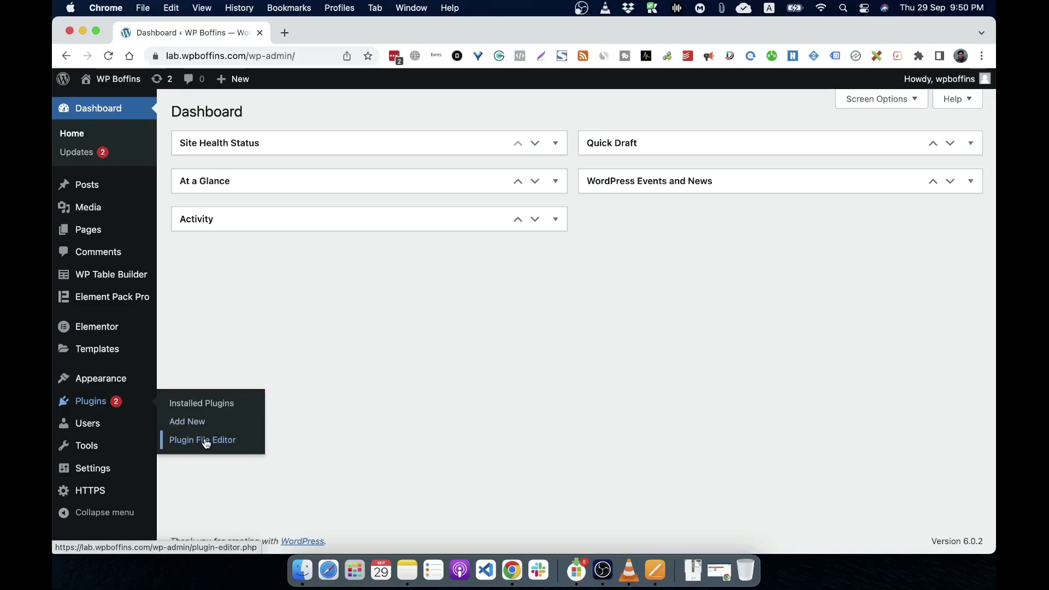
- Open Plugins > Installed Plugins and scroll through the 15 listed plugins
left_click(210, 405)
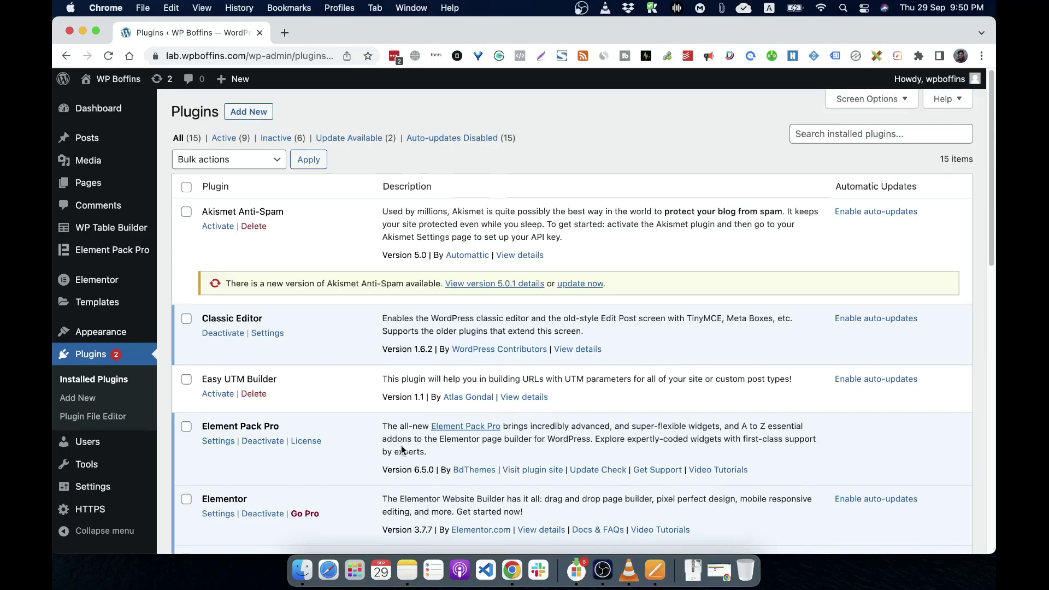
scroll(328, 284, "down", 3)
scroll(328, 280, "up", 3)
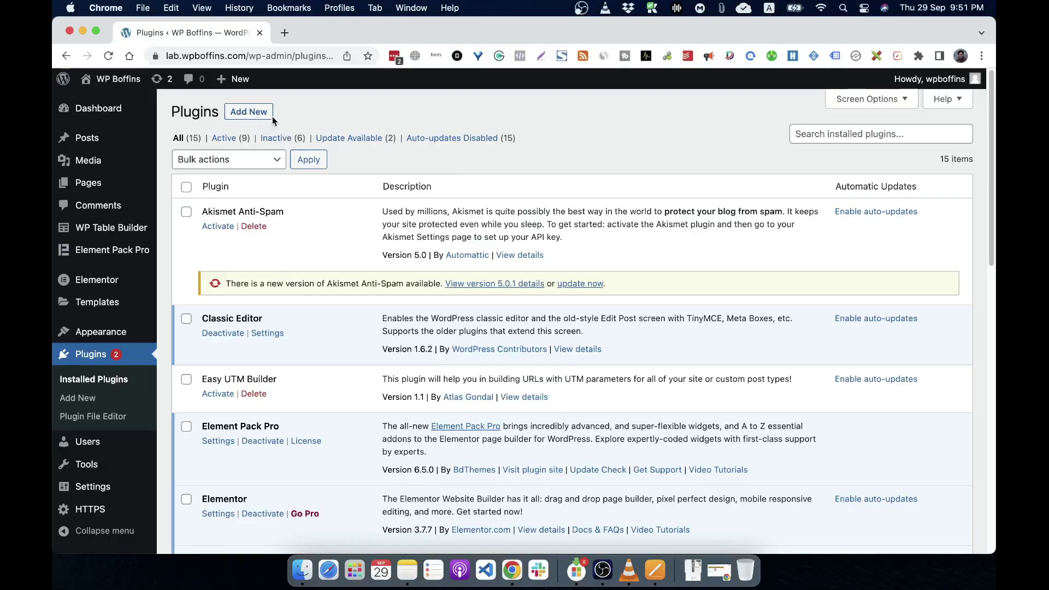
- Open Plugins > Add New and scroll through the Featured plugins and back up
left_click(85, 402)
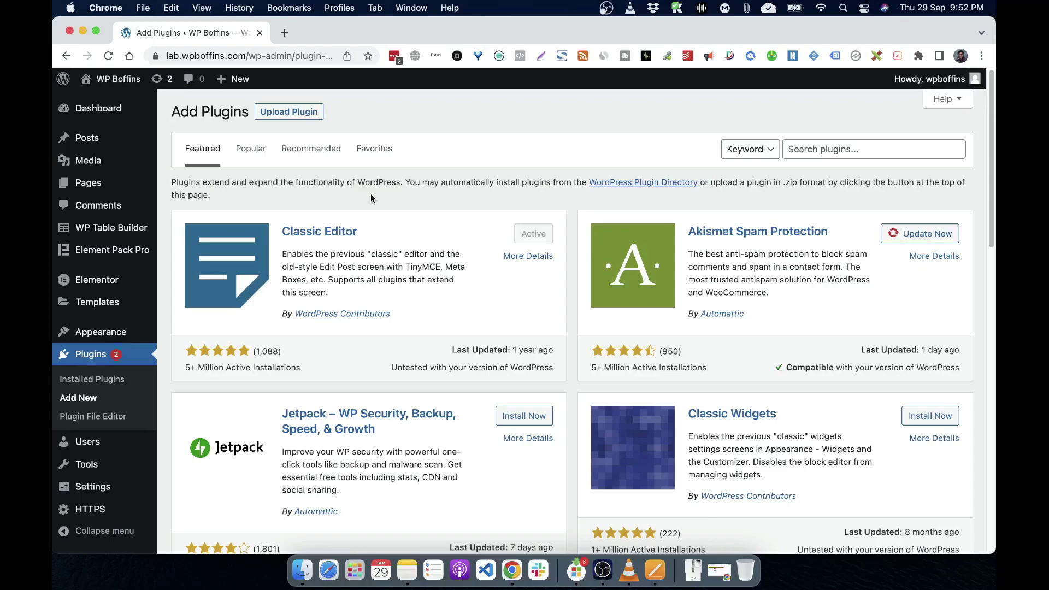
scroll(371, 194, "down", 10)
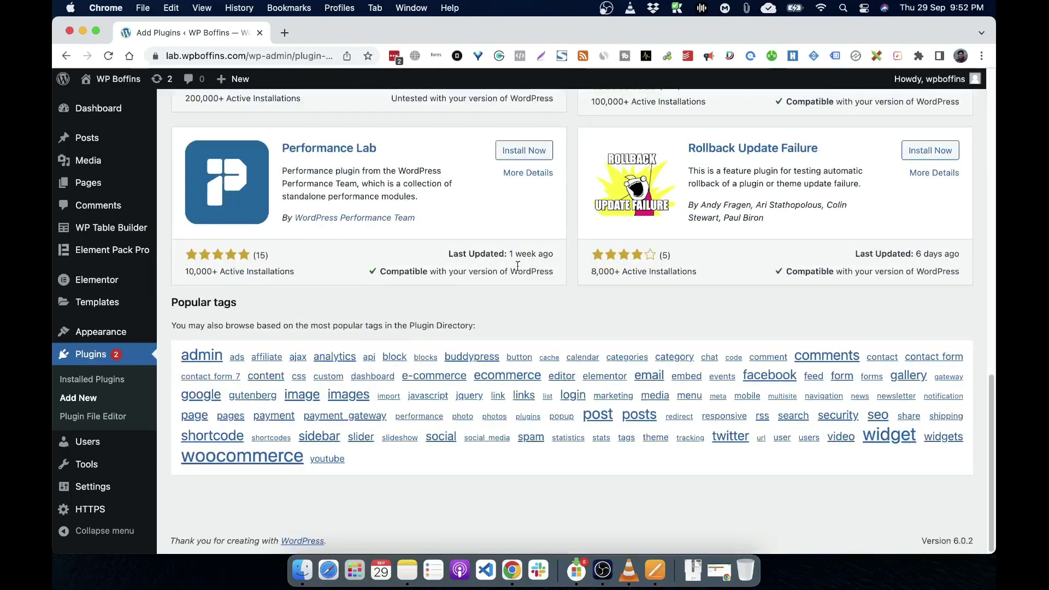
scroll(474, 321, "up", 10)
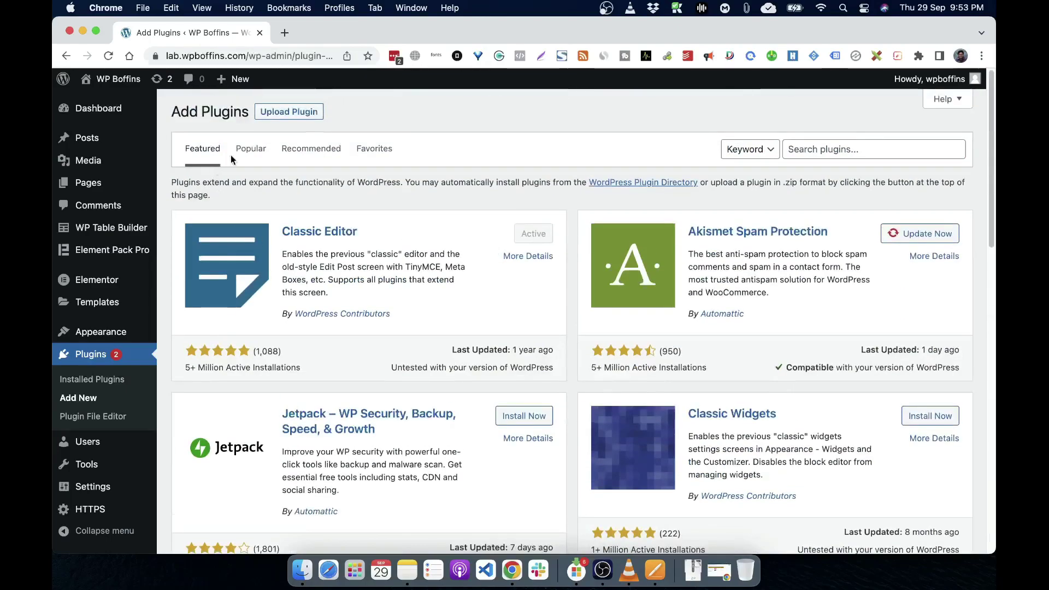
- Browse the Popular plugins list, then switch to the Recommended list of 10 plugins
left_click(251, 149)
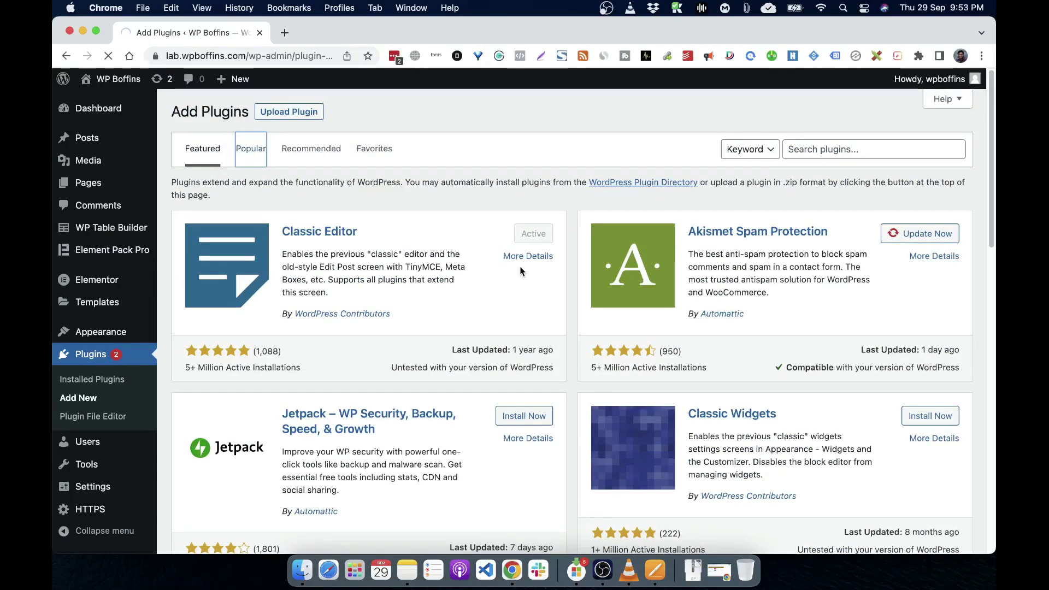
scroll(564, 337, "down", 15)
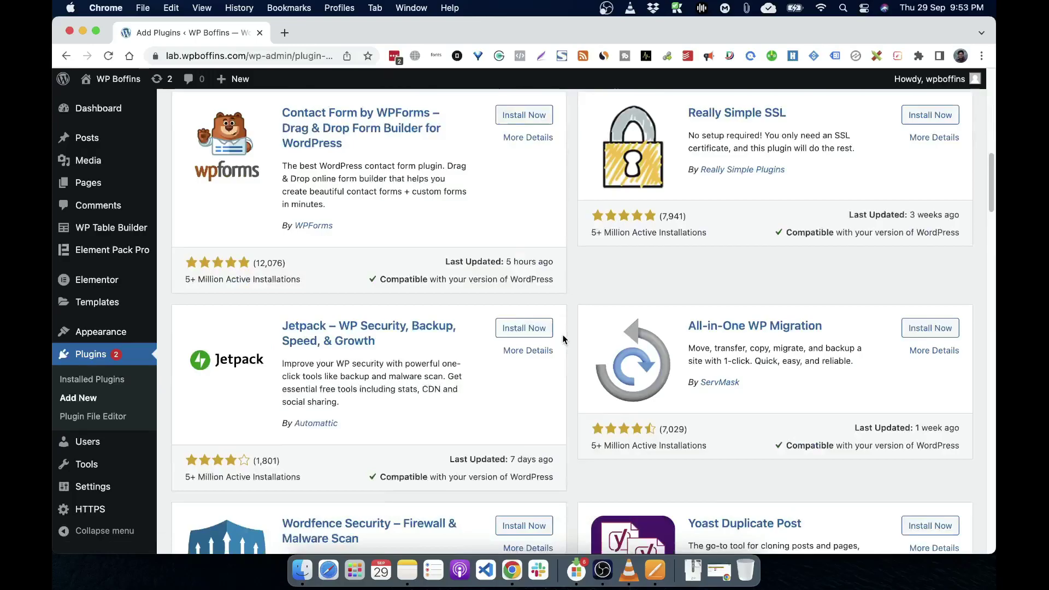
scroll(564, 338, "down", 20)
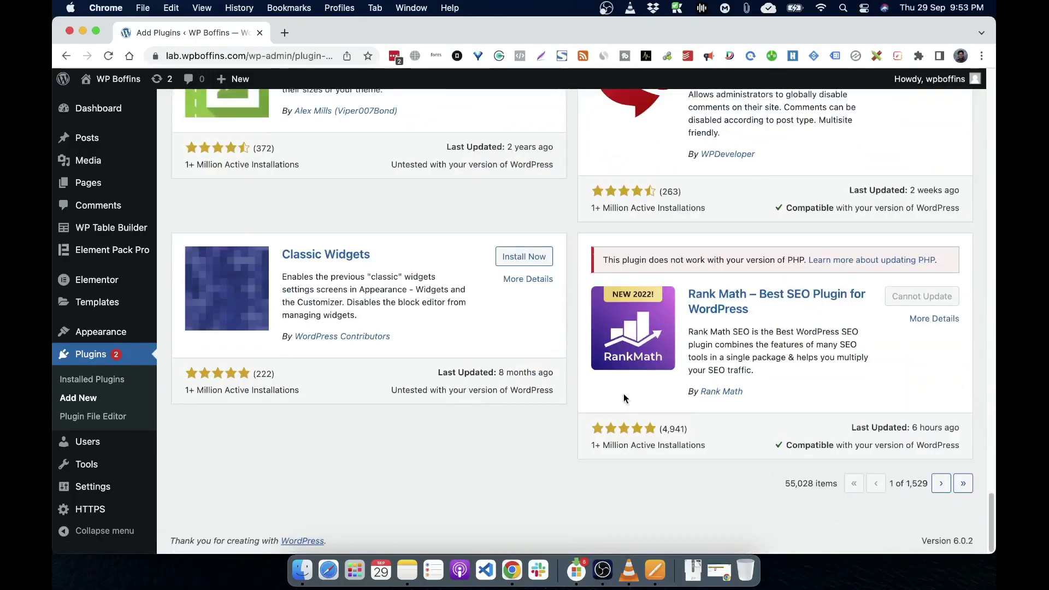
scroll(624, 393, "up", 20)
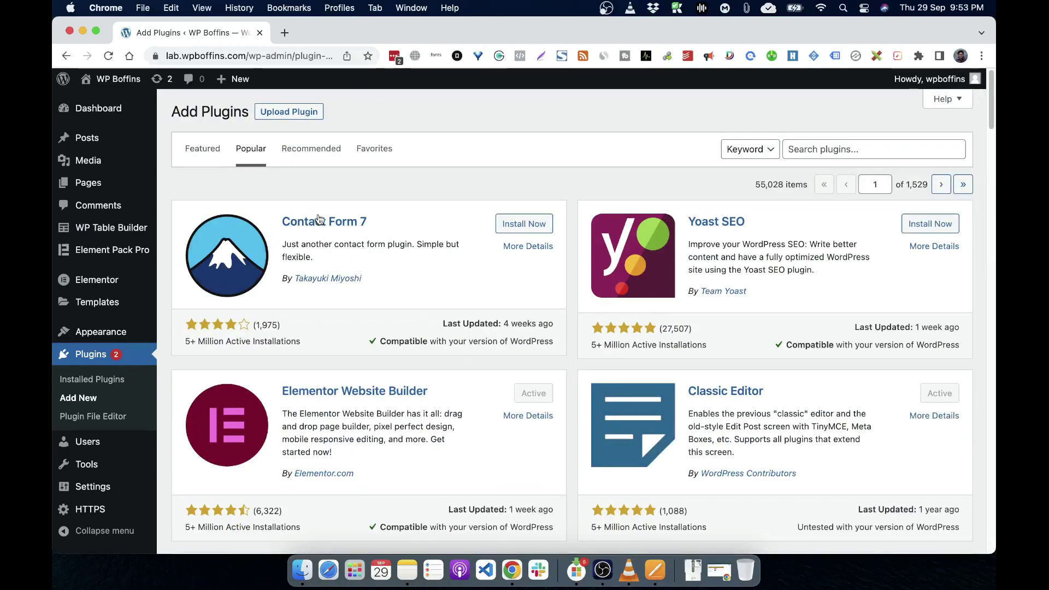
left_click(308, 157)
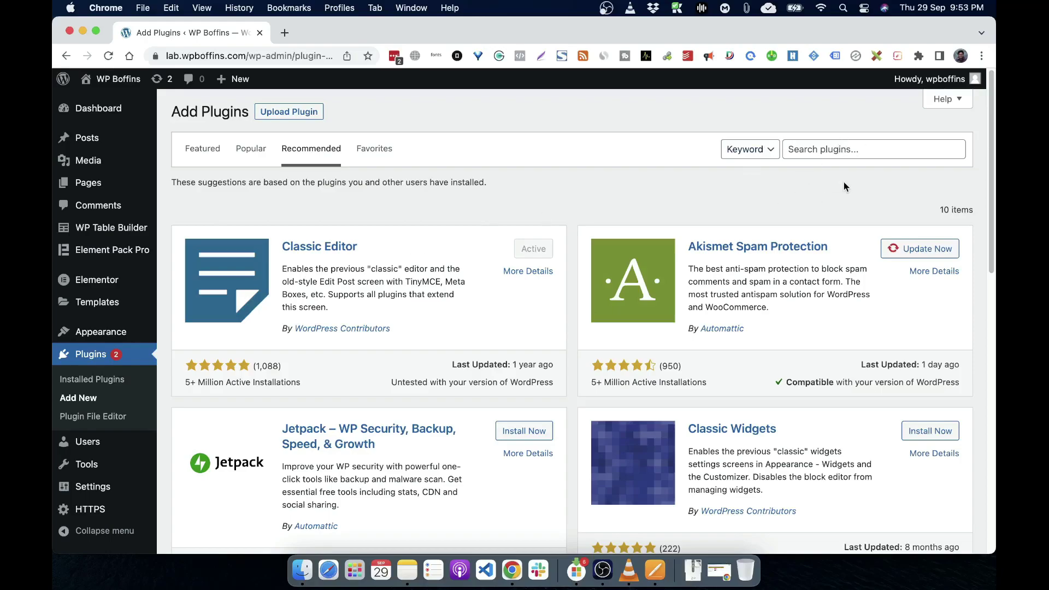
- Change the plugin search type dropdown from Tag to Keyword
left_click(749, 154)
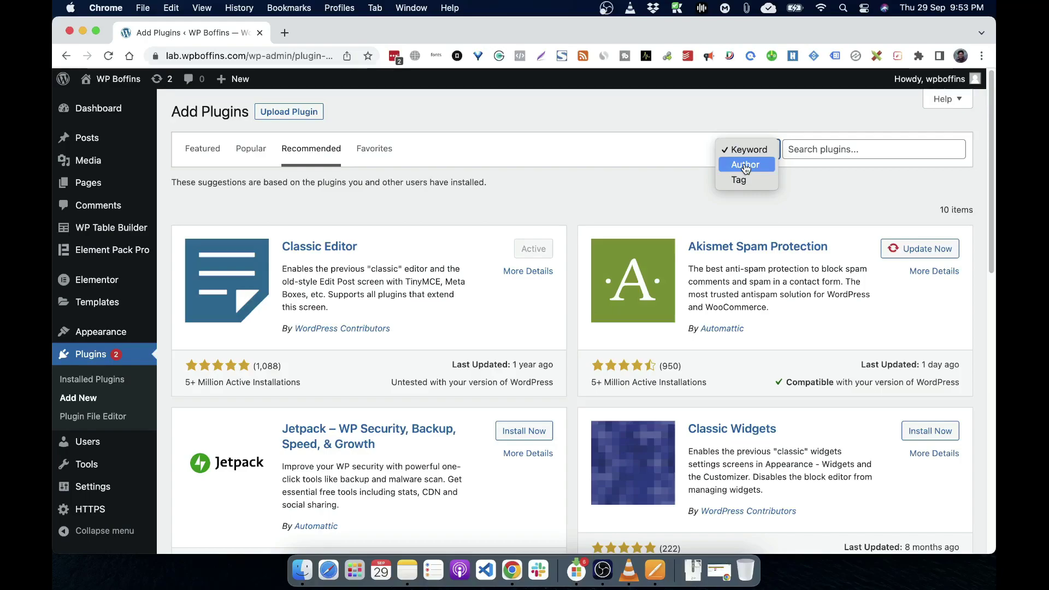
left_click(748, 179)
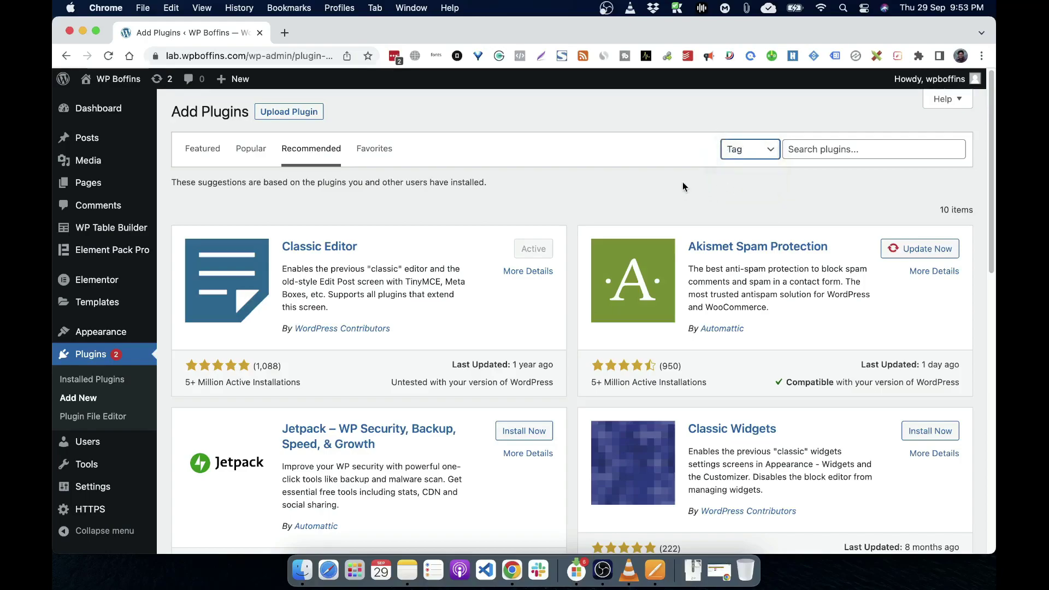
left_click(744, 150)
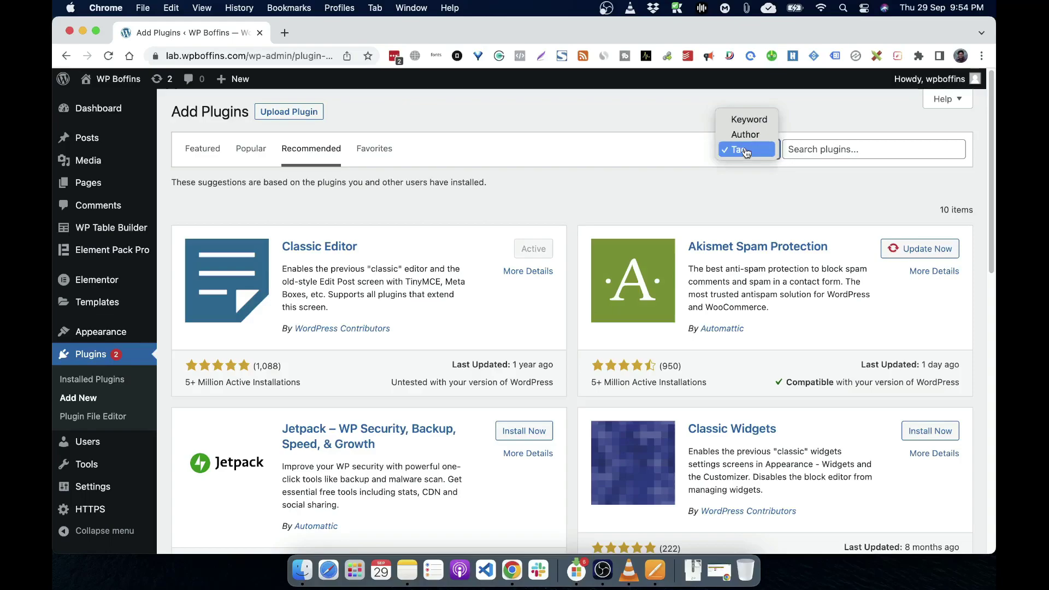
left_click(747, 119)
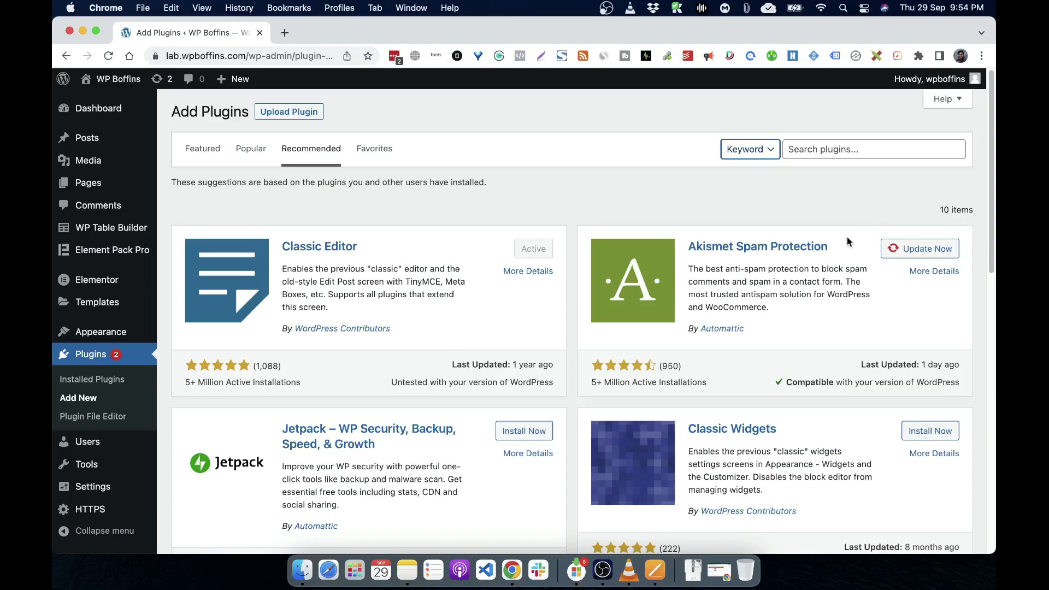
- Search plugins for 'elementor' and scroll through the 1,036 results
left_click(849, 150)
type("e")
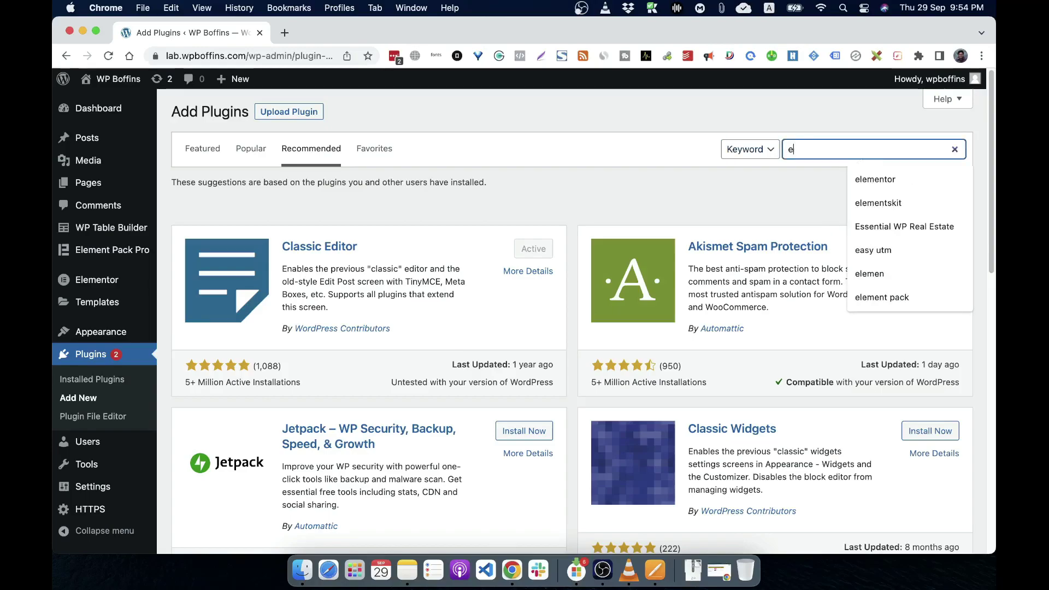
type("lementor")
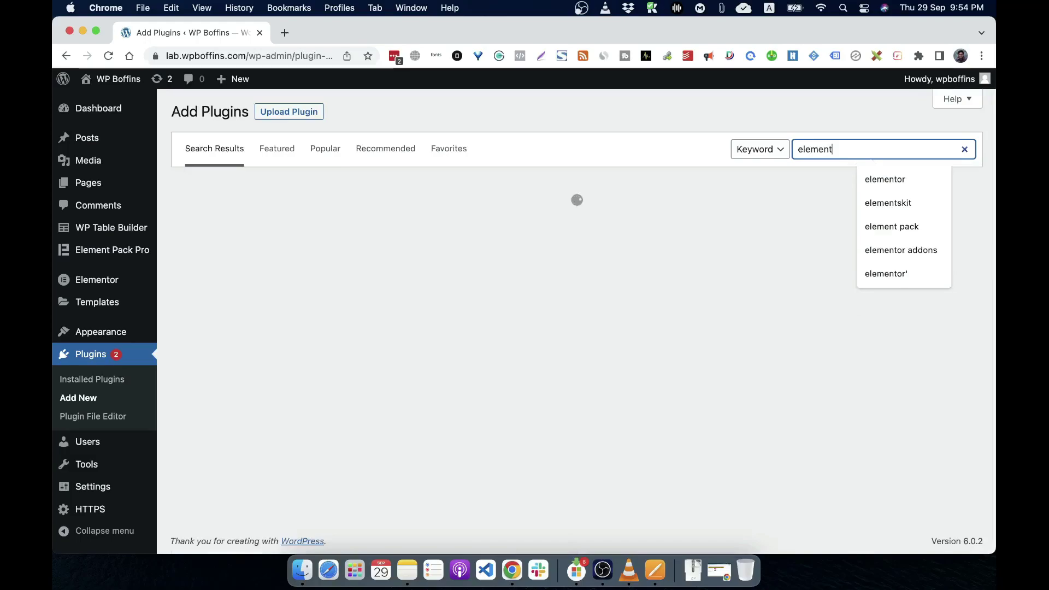
key("Return")
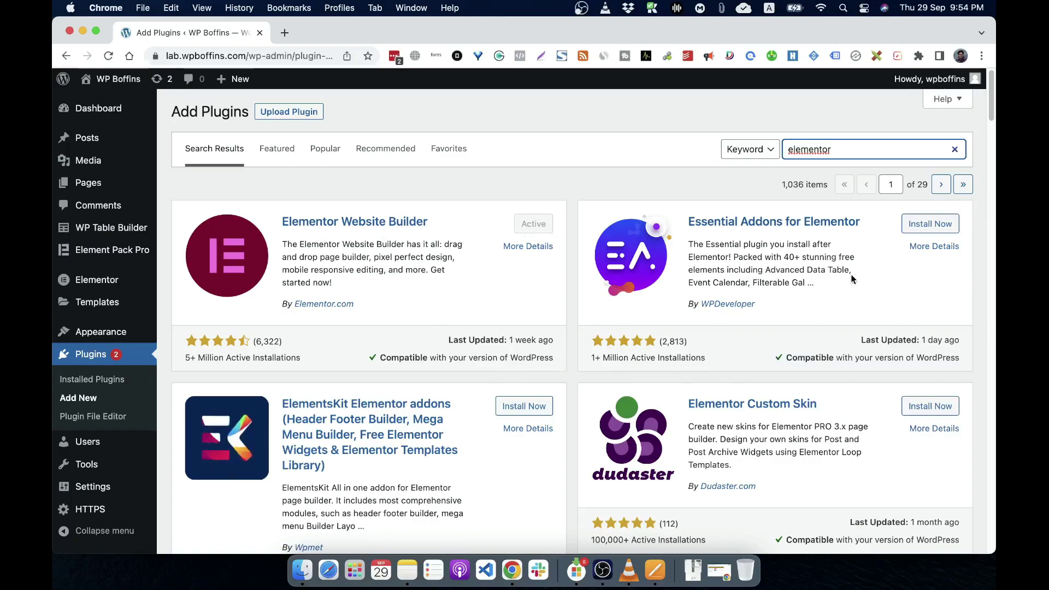
scroll(857, 276, "down", 5)
scroll(659, 361, "up", 5)
- Replace the search term with 'elementpack', which finds no plugins
double_click(809, 149)
type("ele")
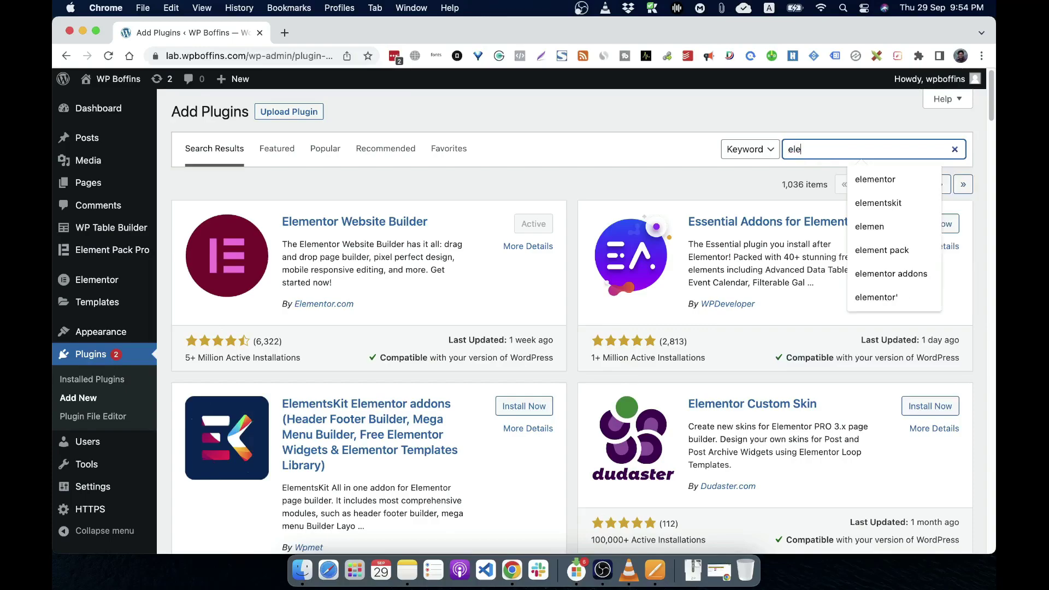
key("BackSpace")
type("ementoacj")
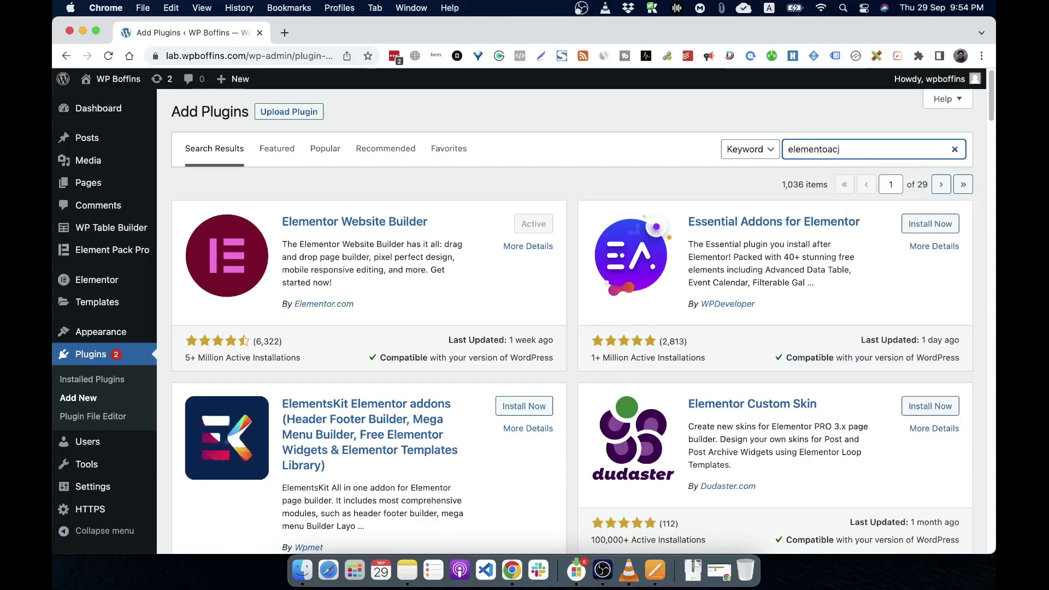
key("BackSpace")
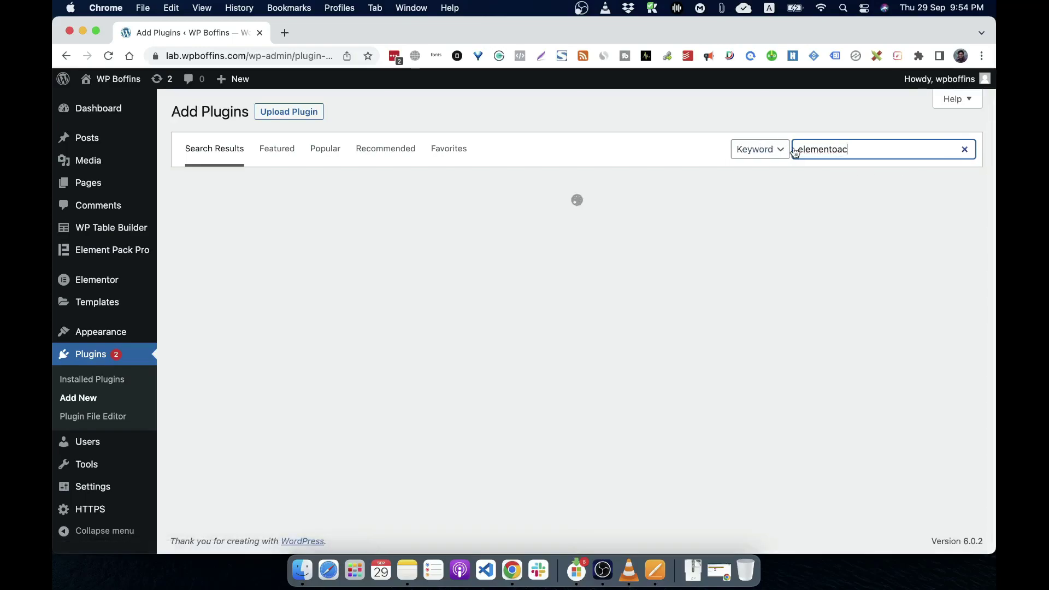
left_click_drag(837, 150, 944, 155)
key("BackSpace")
key("BackSpace")
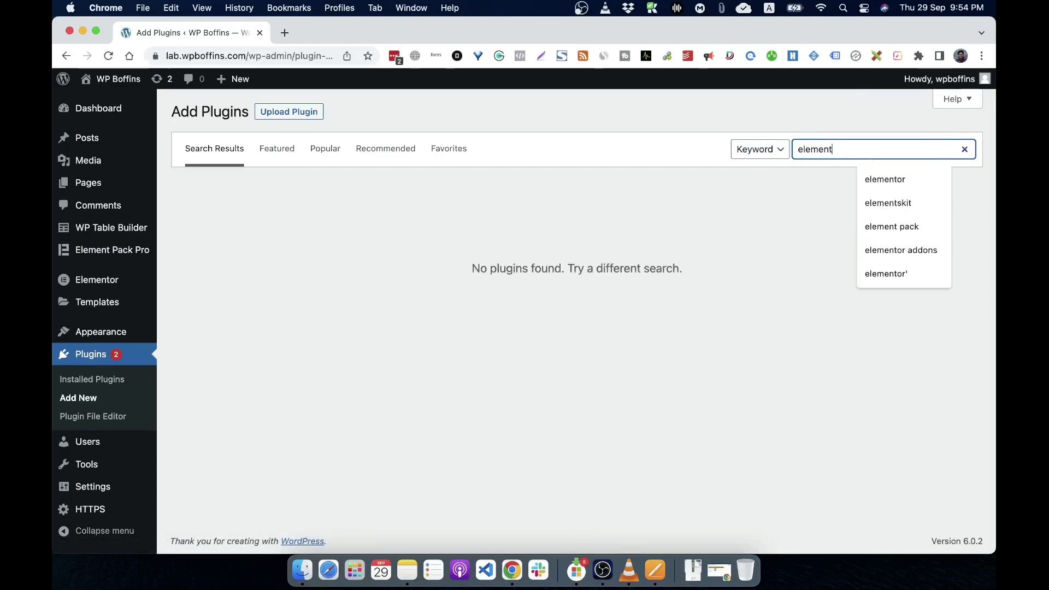
type("pack")
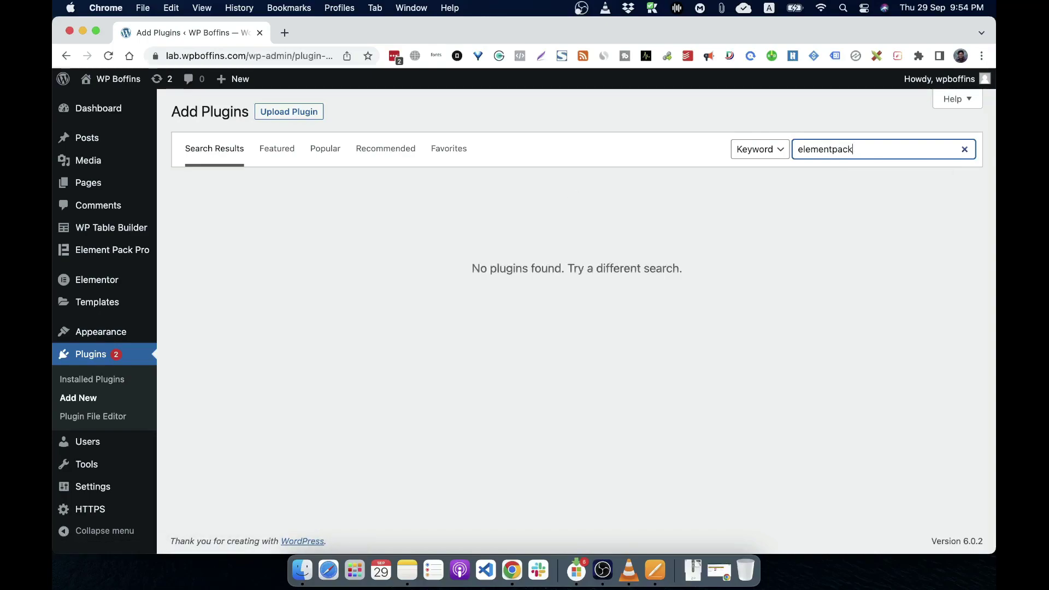
- Change the query to 'element pack', then install and activate Element Pack Elementor Addons
left_click(832, 149)
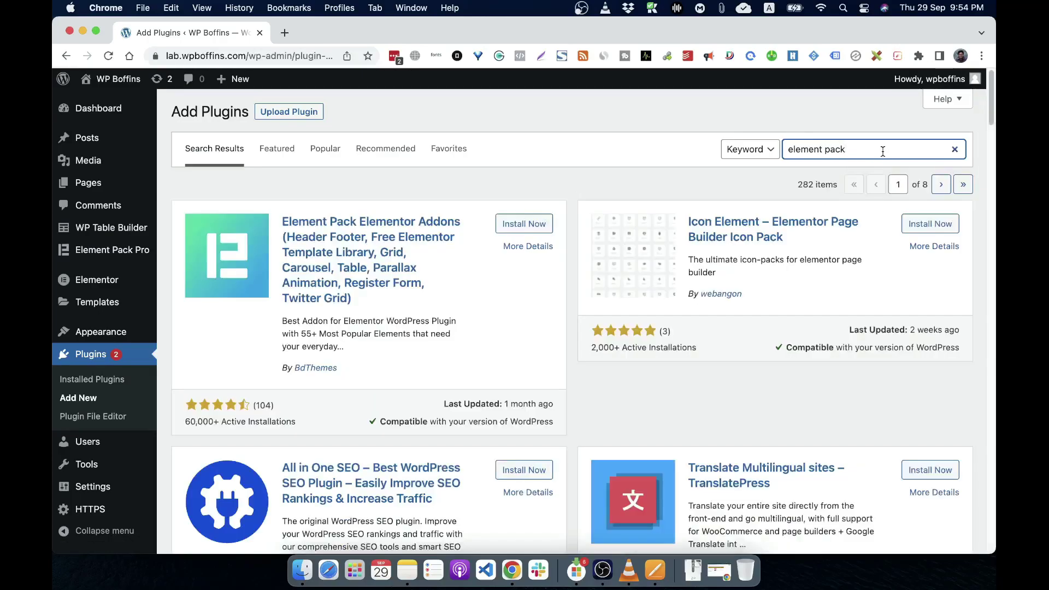
left_click(524, 225)
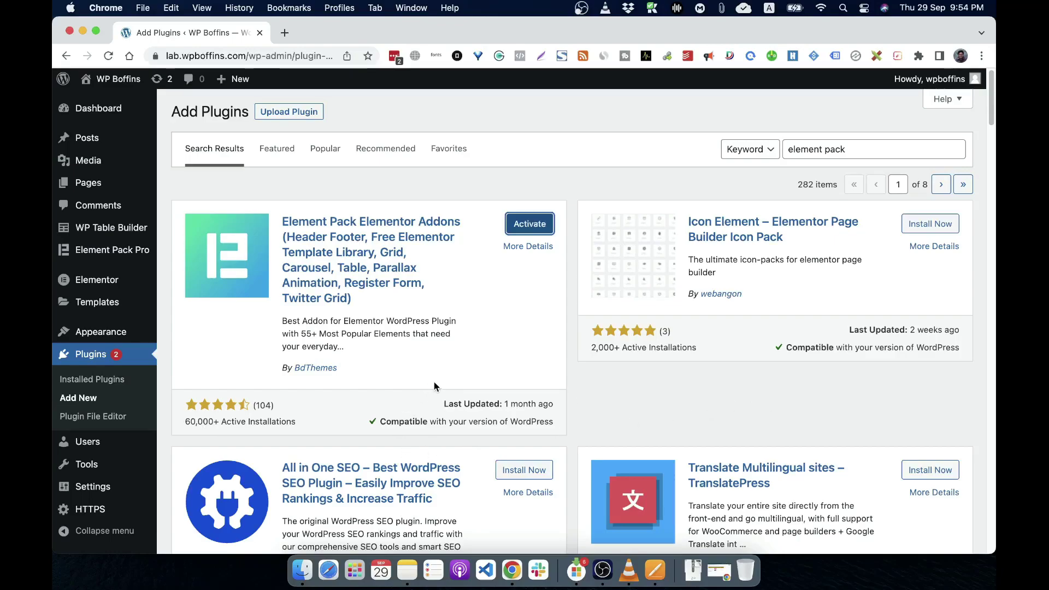
left_click(544, 225)
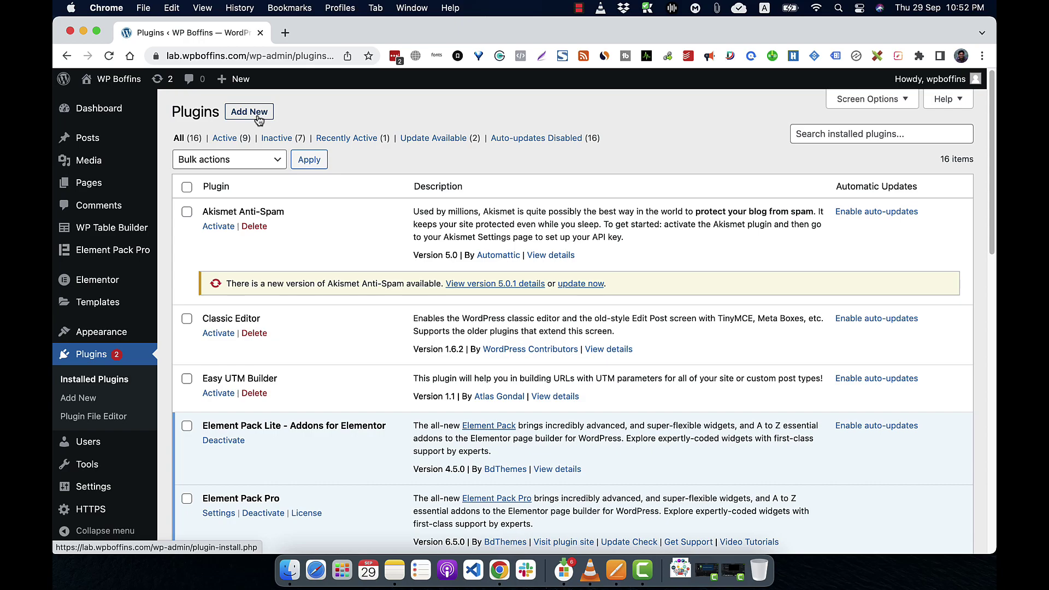
- Go to Add New and show the Upload Plugin form for a .zip file
left_click(259, 120)
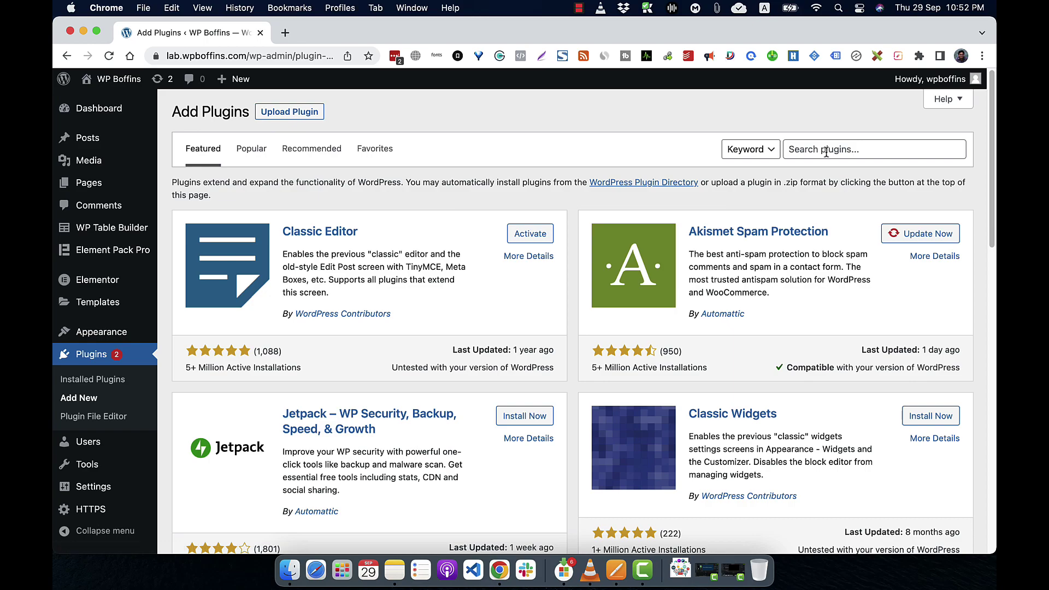
left_click(296, 115)
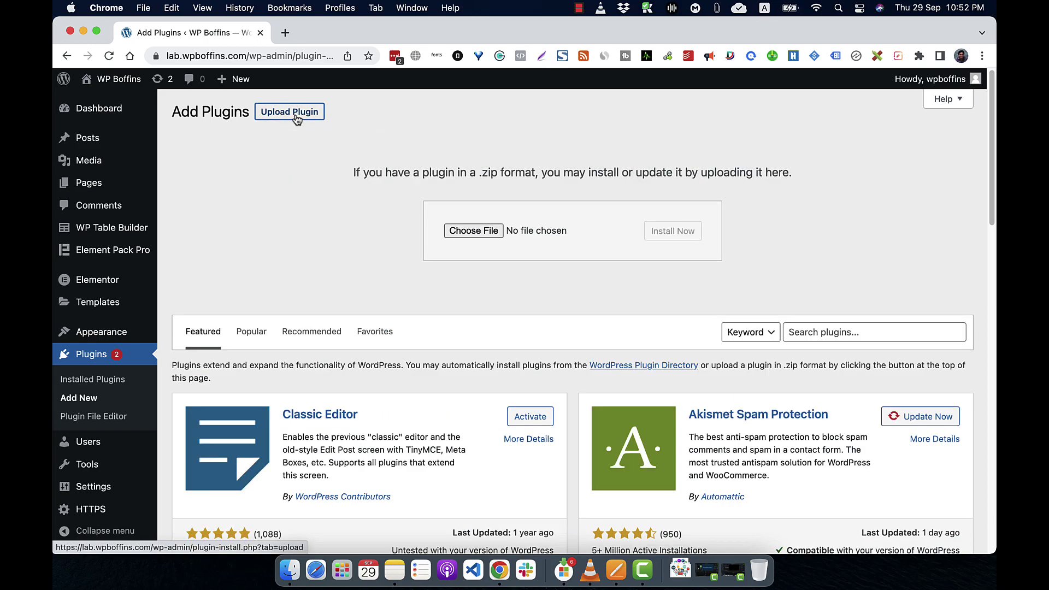
- Upload auto-tagger-for-amazon.zip from the Downloads folder and install it as a plugin
left_click(476, 232)
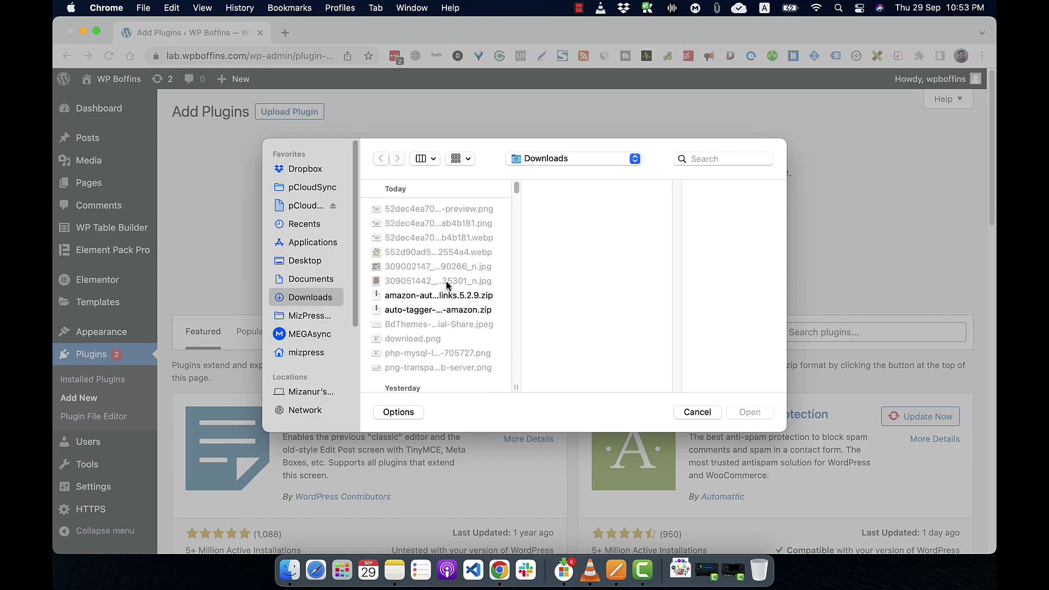
left_click(425, 310)
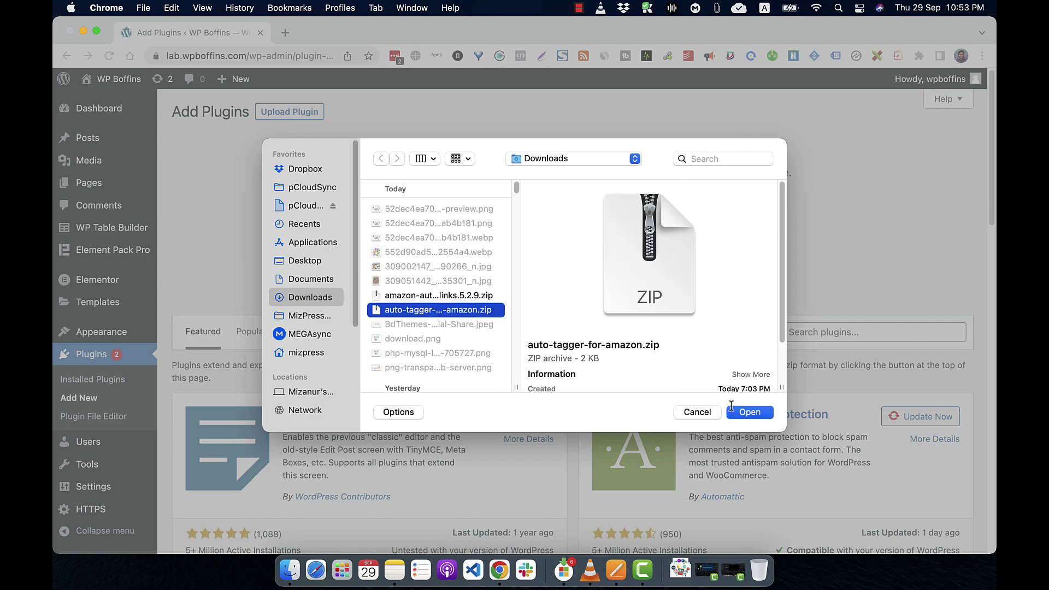
left_click(749, 413)
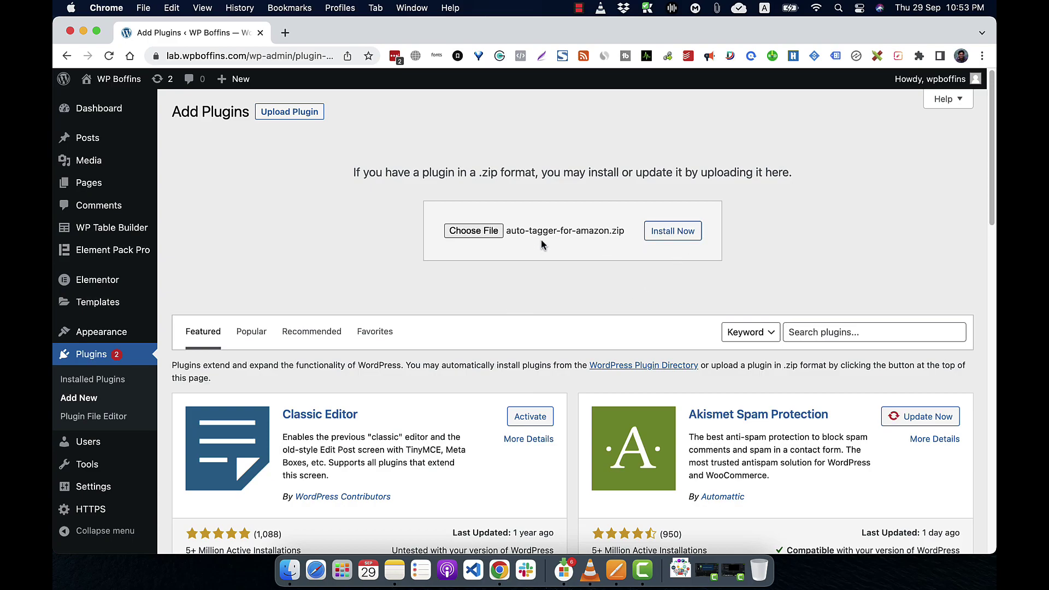
left_click(683, 234)
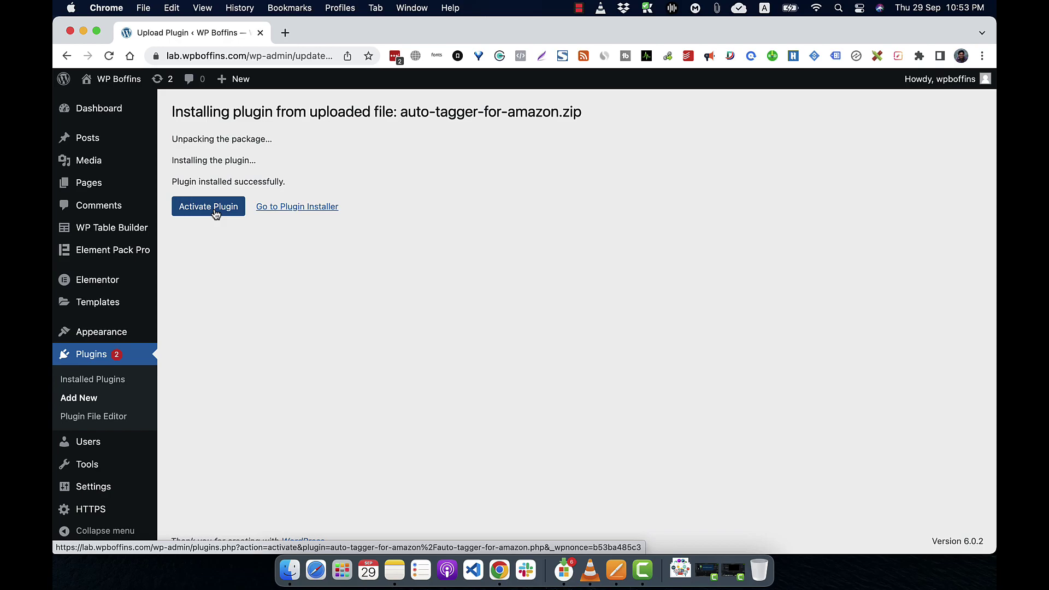
- In a new tab, download the GamiPress plugin zip (gamipress.2.4.1.zip) from wordpress.org's plugin directory
left_click(287, 34)
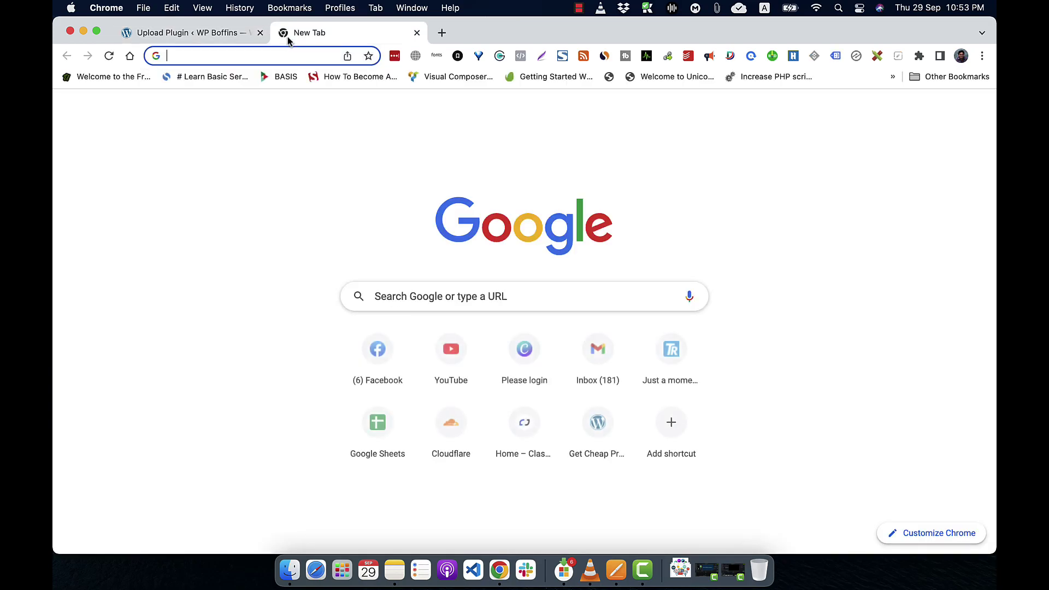
type("wordp")
key("Return")
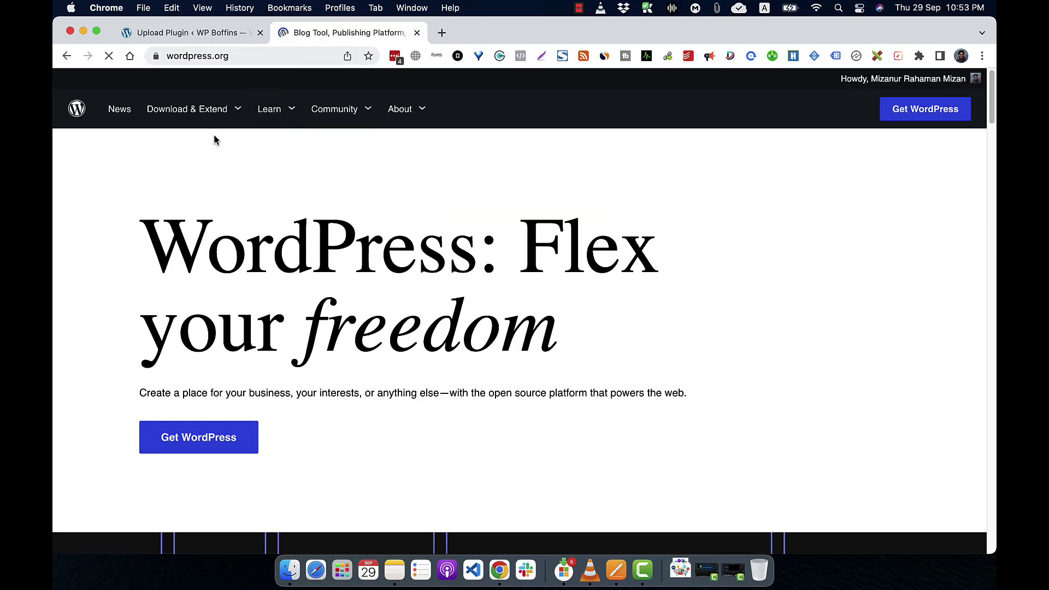
mouse_move(222, 120)
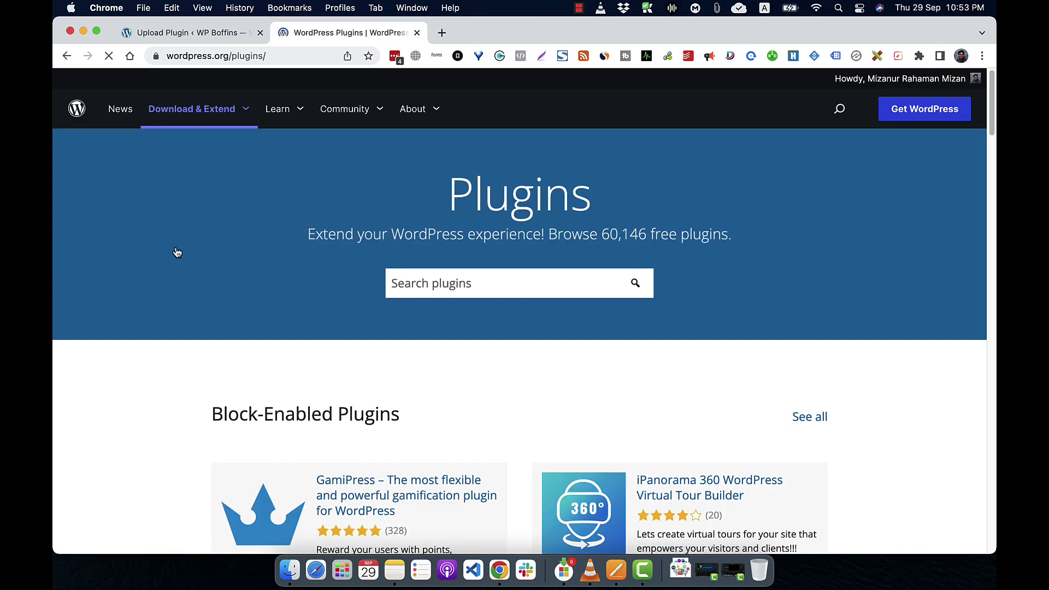
left_click(397, 498)
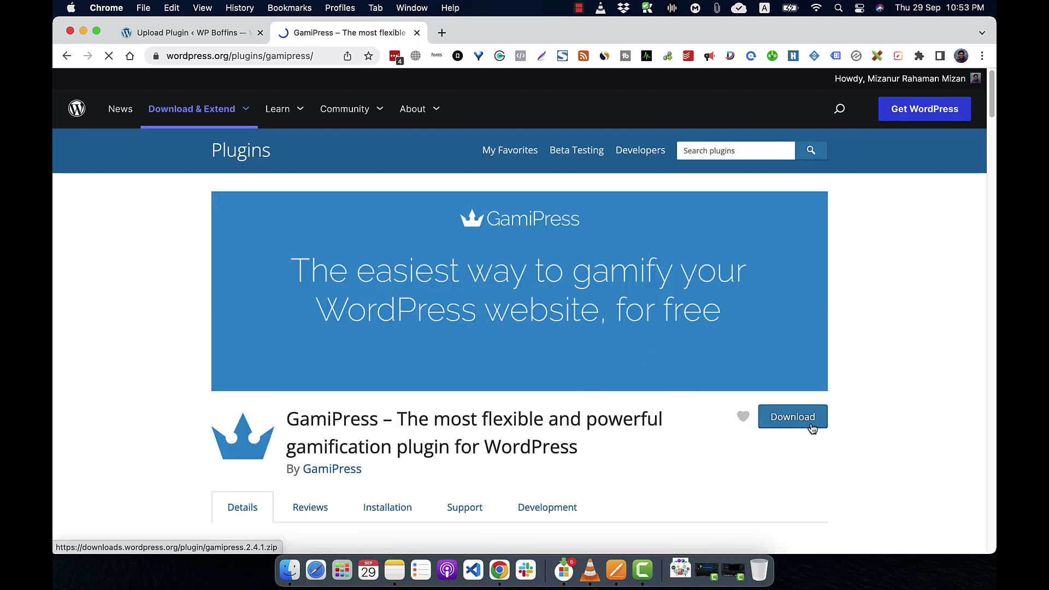
left_click(808, 429)
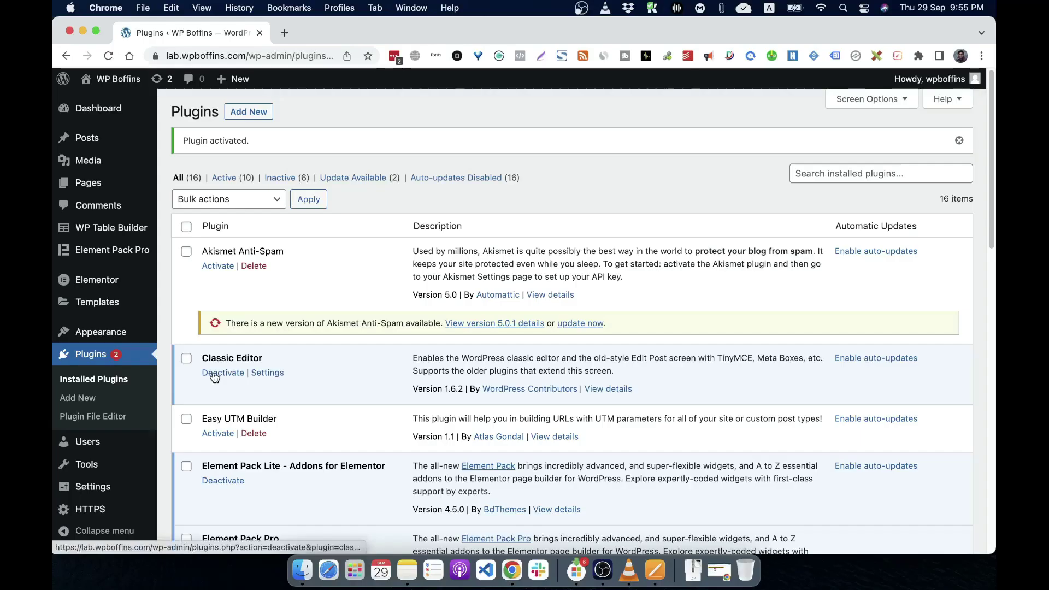
- Deactivate Classic Editor on the Installed Plugins page
left_click(214, 376)
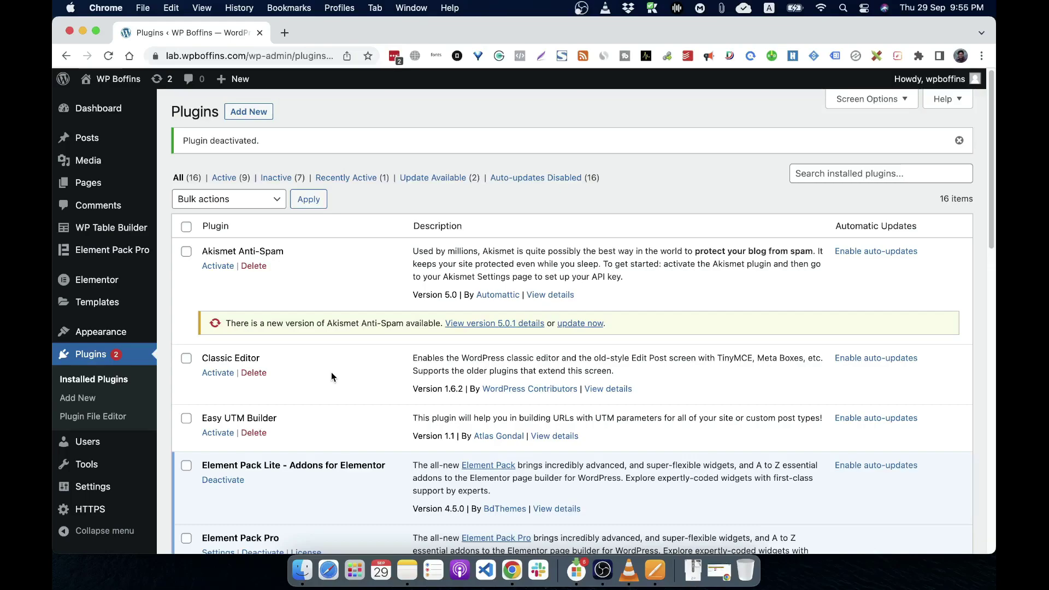
- Scroll the Installed Plugins list and browse the admin sidebar menus toward Element Pack Pro
scroll(331, 372, "down", 3)
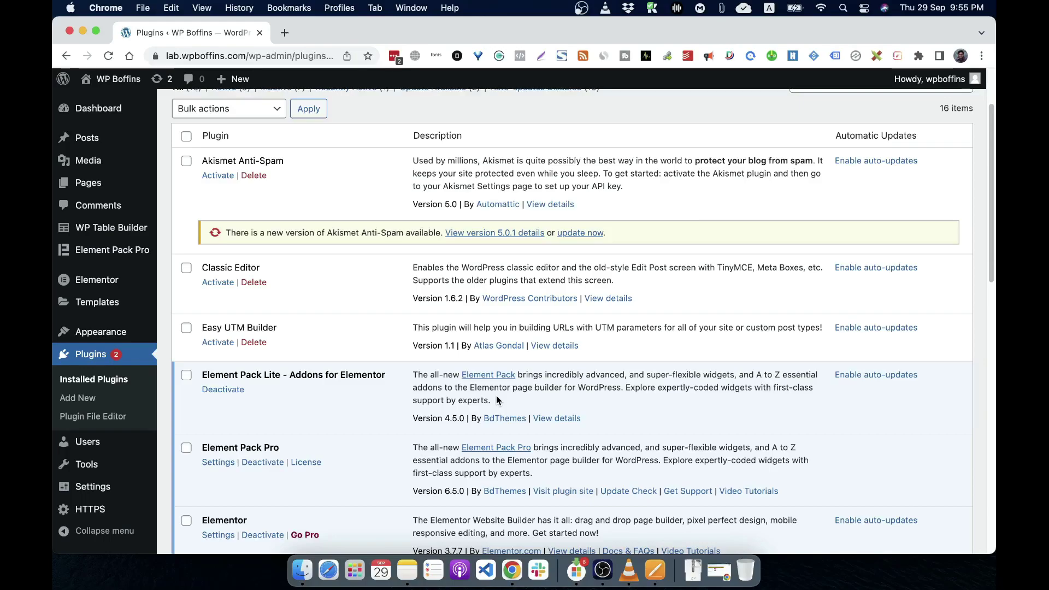
mouse_move(101, 488)
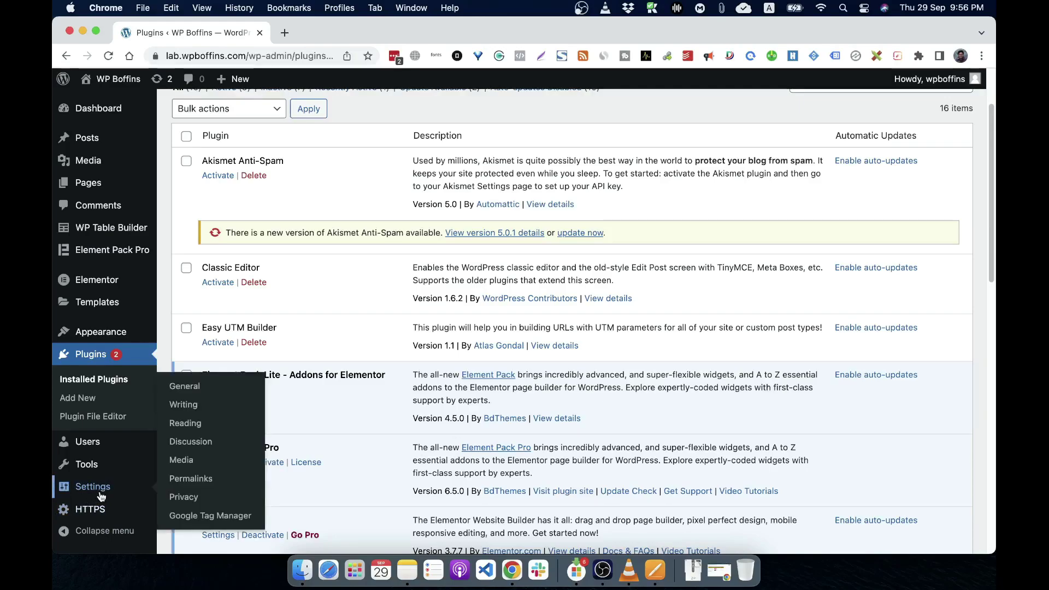
mouse_move(102, 466)
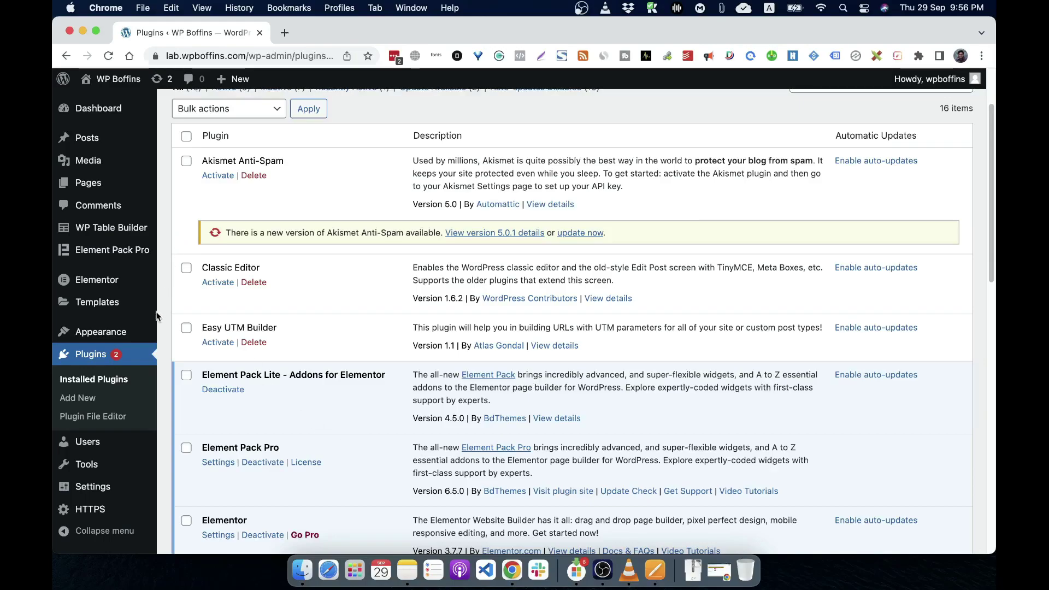
scroll(160, 323, "down", 4)
scroll(160, 354, "up", 6)
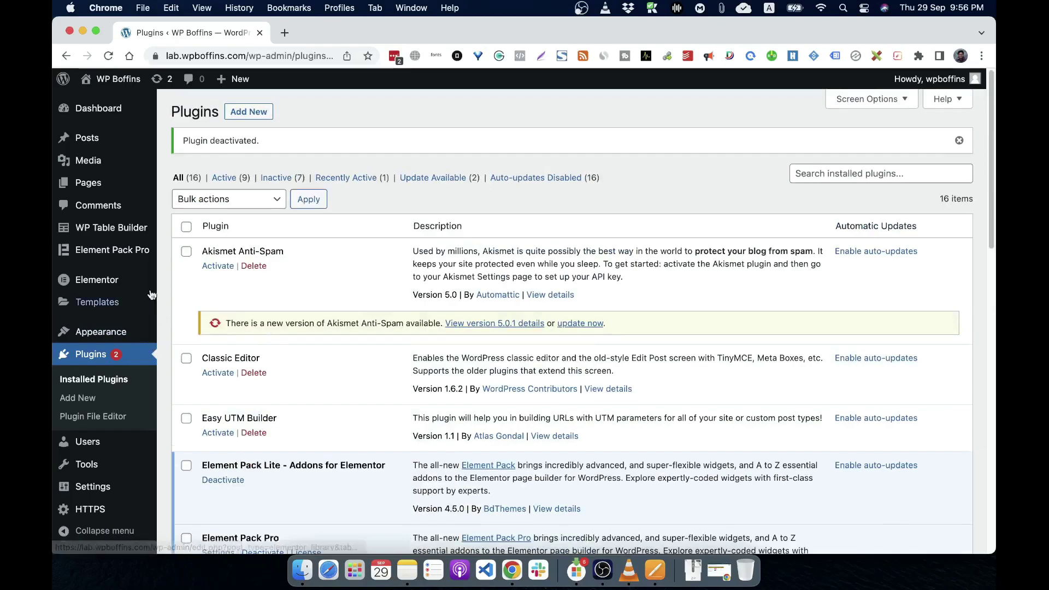
mouse_move(105, 256)
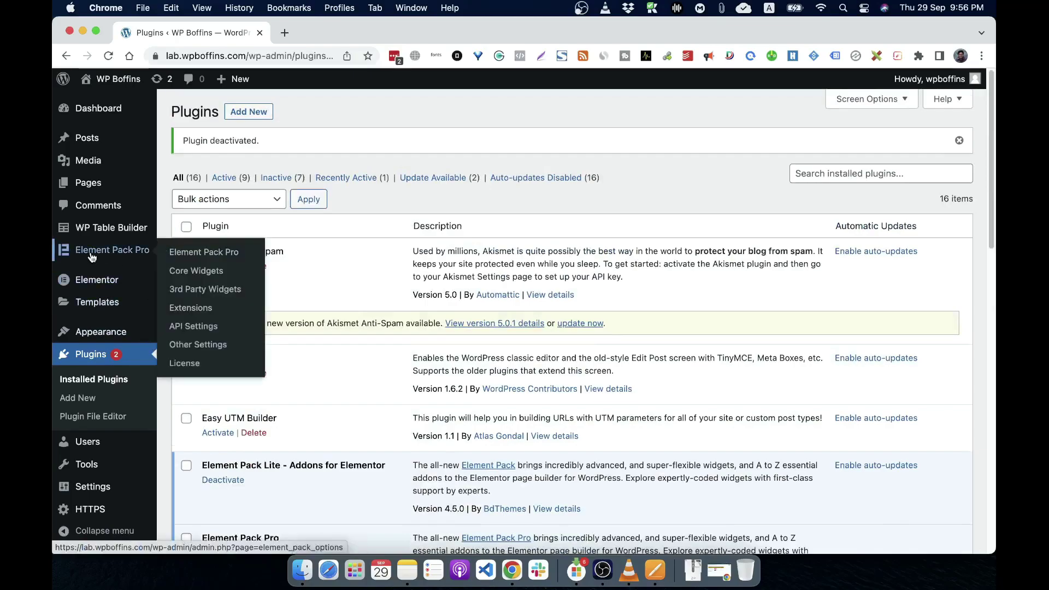
- Browse Element Pack Pro's Core Widgets, 3rd Party Widgets, Extensions, API, Other Settings and License sections, then return to its dashboard
left_click(123, 257)
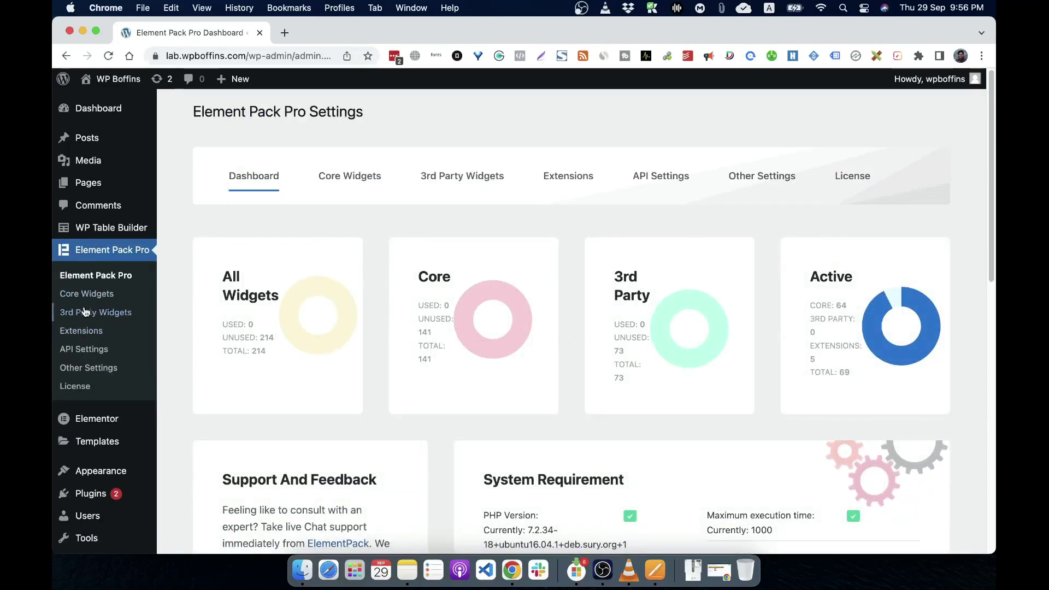
left_click(368, 192)
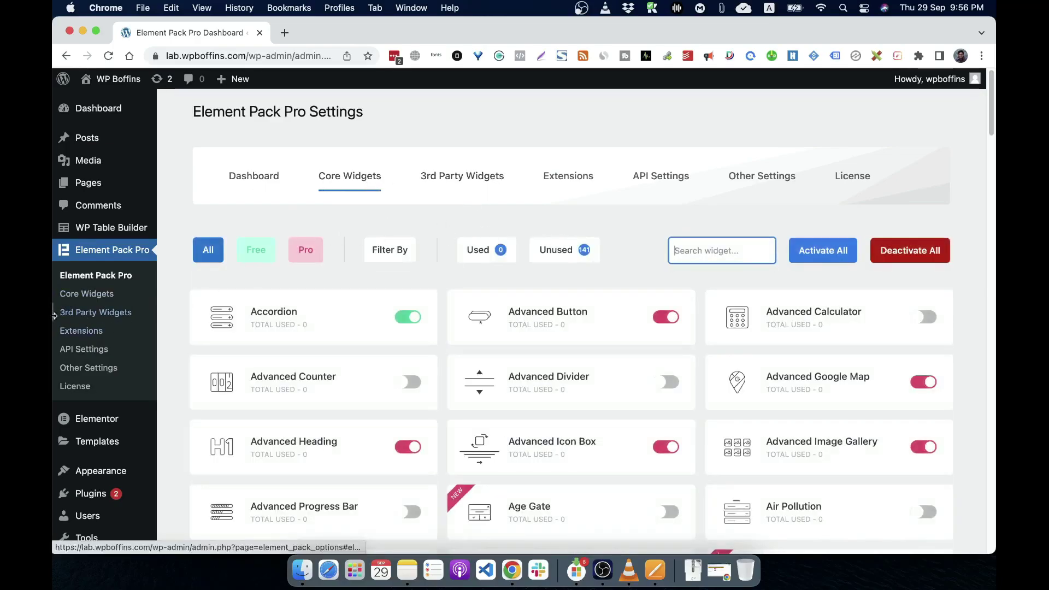
left_click(101, 295)
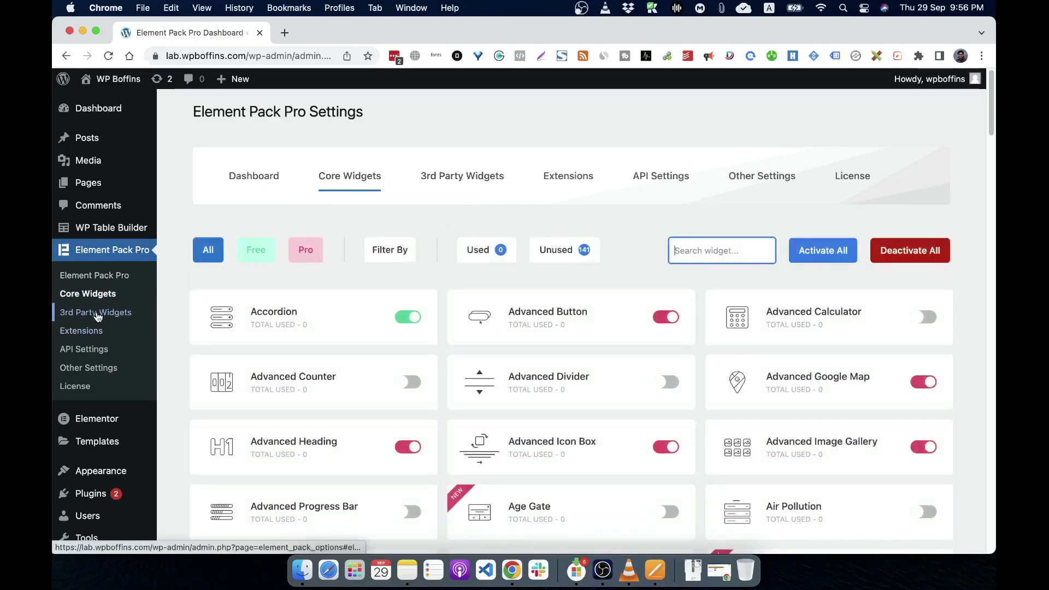
left_click(97, 313)
left_click(97, 331)
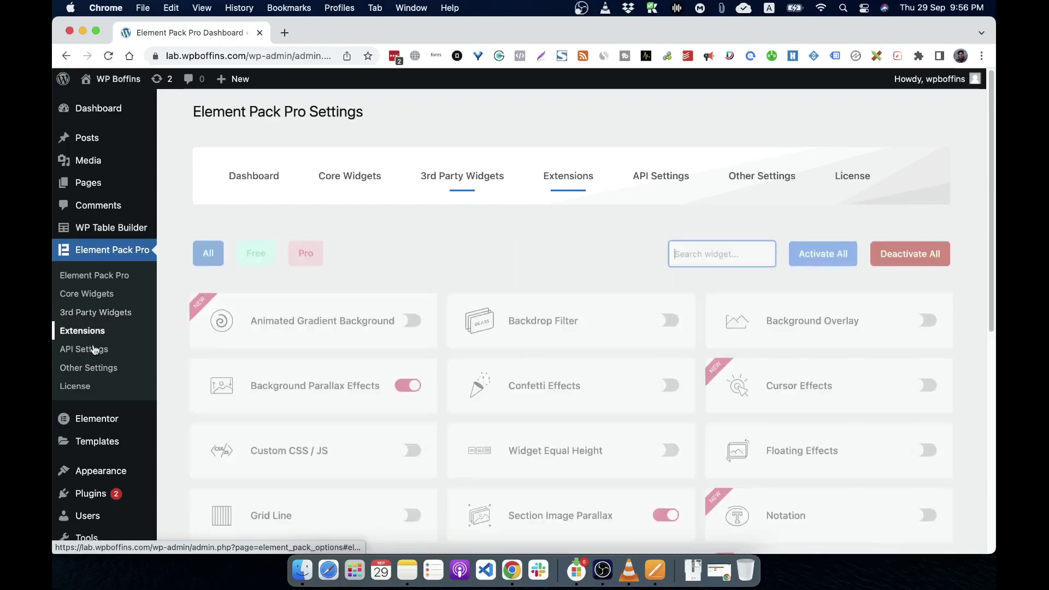
left_click(94, 349)
left_click(96, 372)
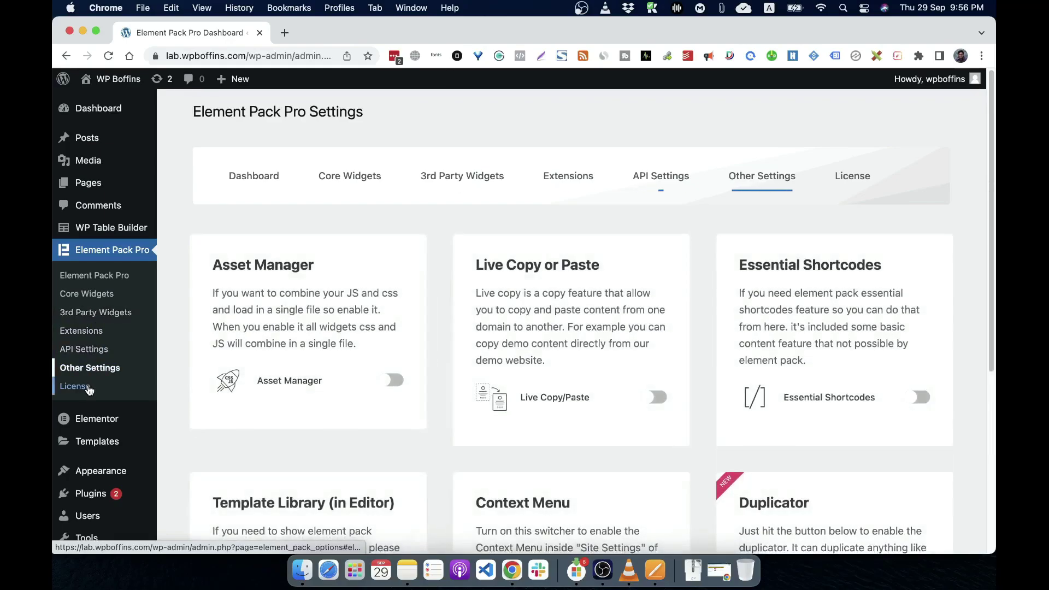
left_click(77, 387)
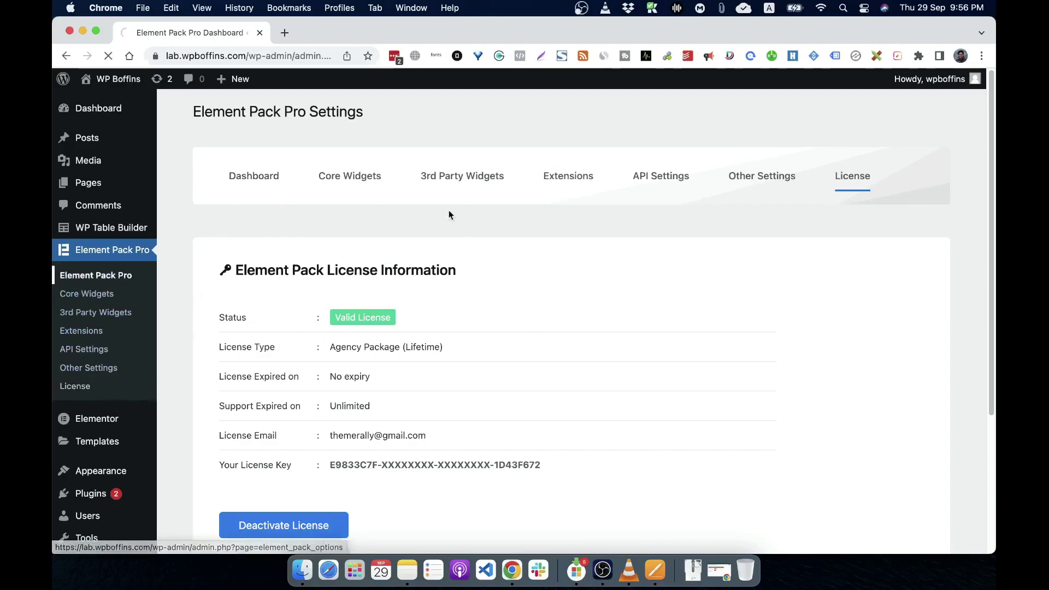
left_click(101, 293)
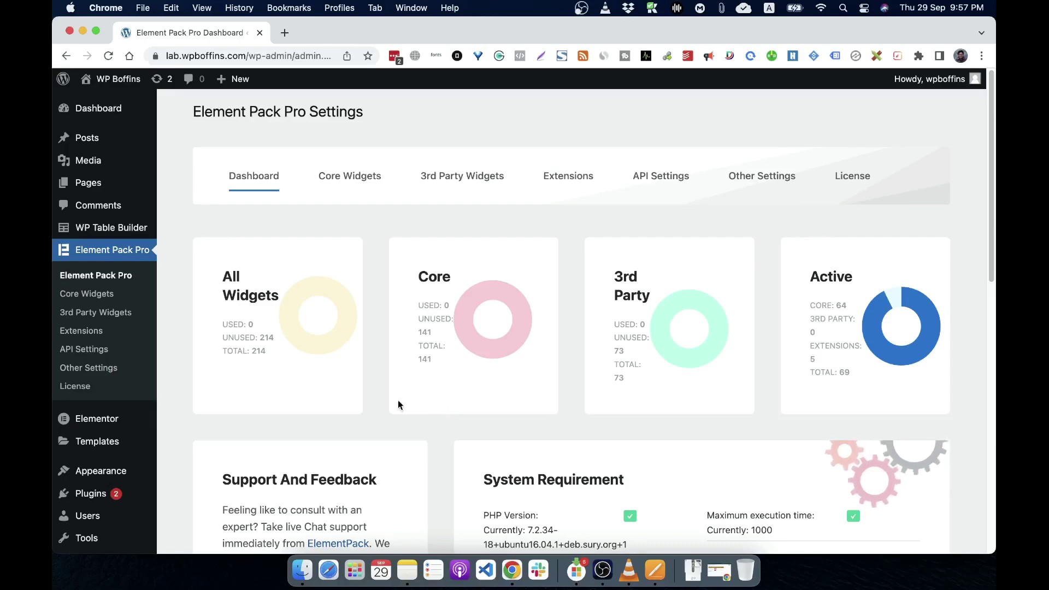
- Open WP Table Builder's Settings page showing the General tab's allowed user roles
left_click(112, 231)
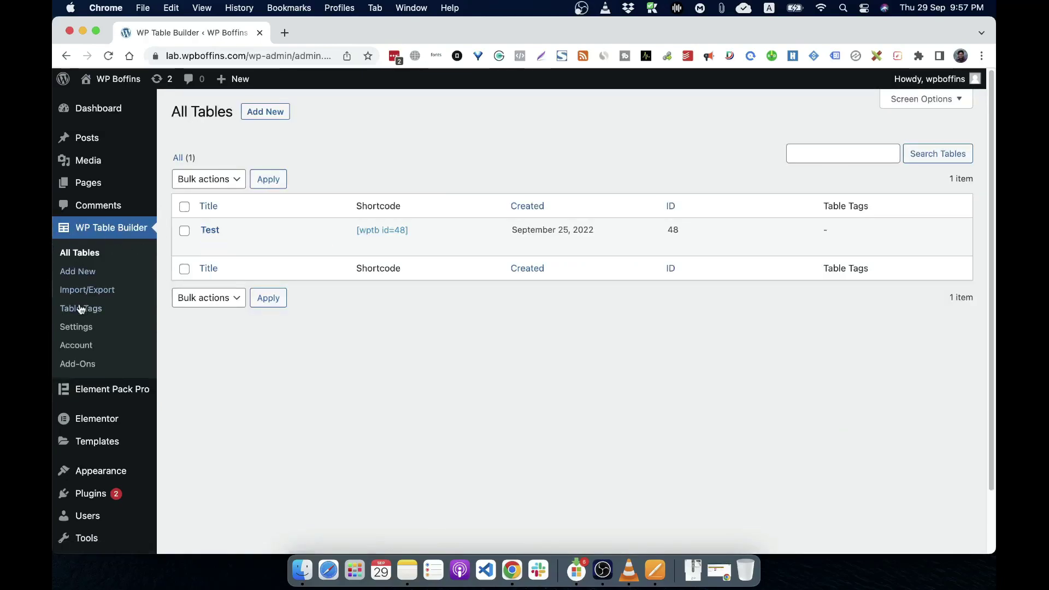
left_click(78, 326)
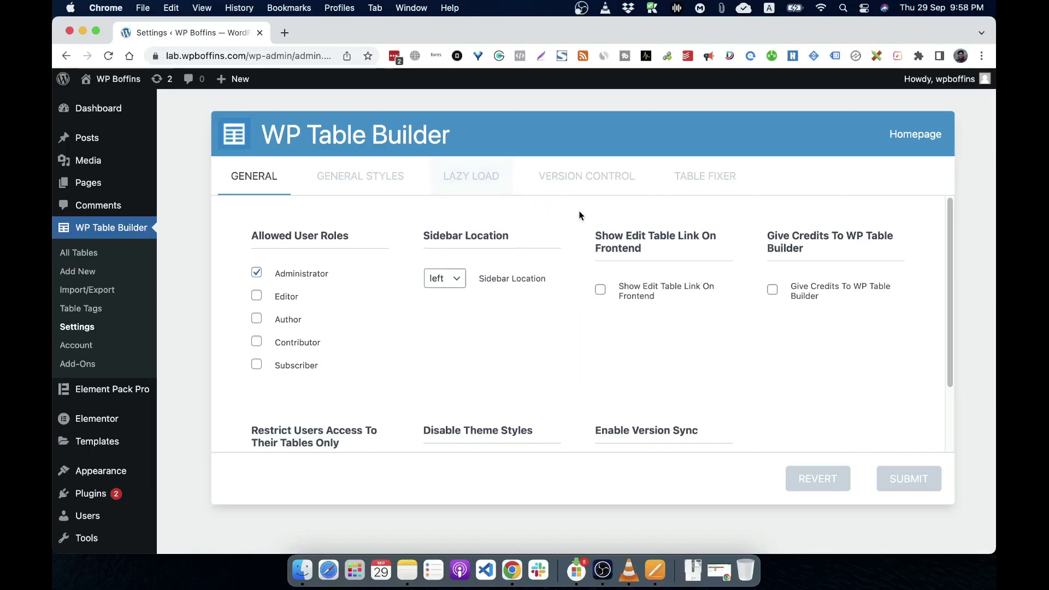
- Search Google for 'wordpress job board plugin' in a private browser window
key("super+grave")
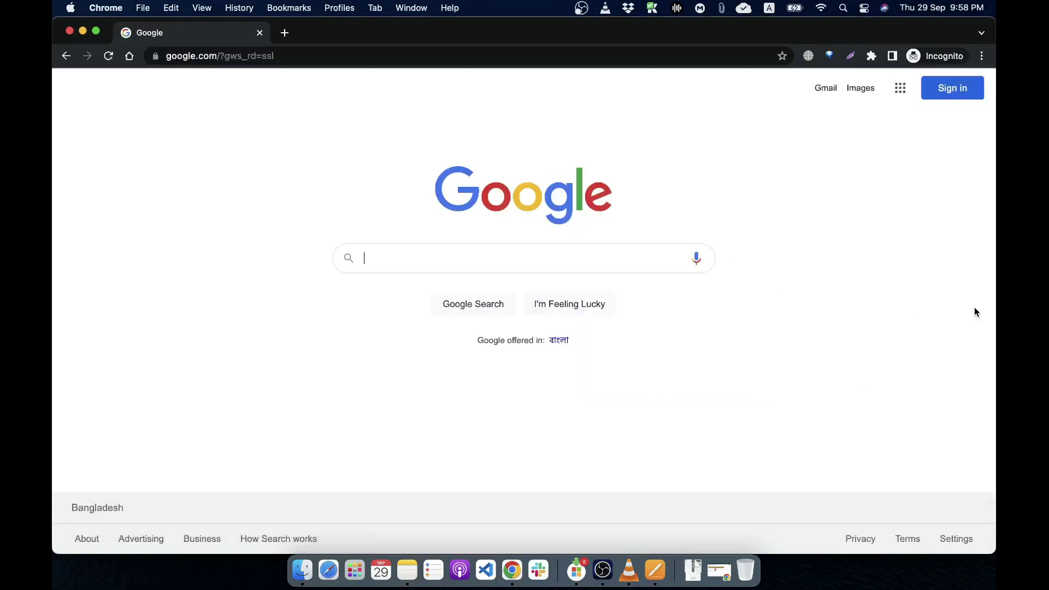
type("wp pl")
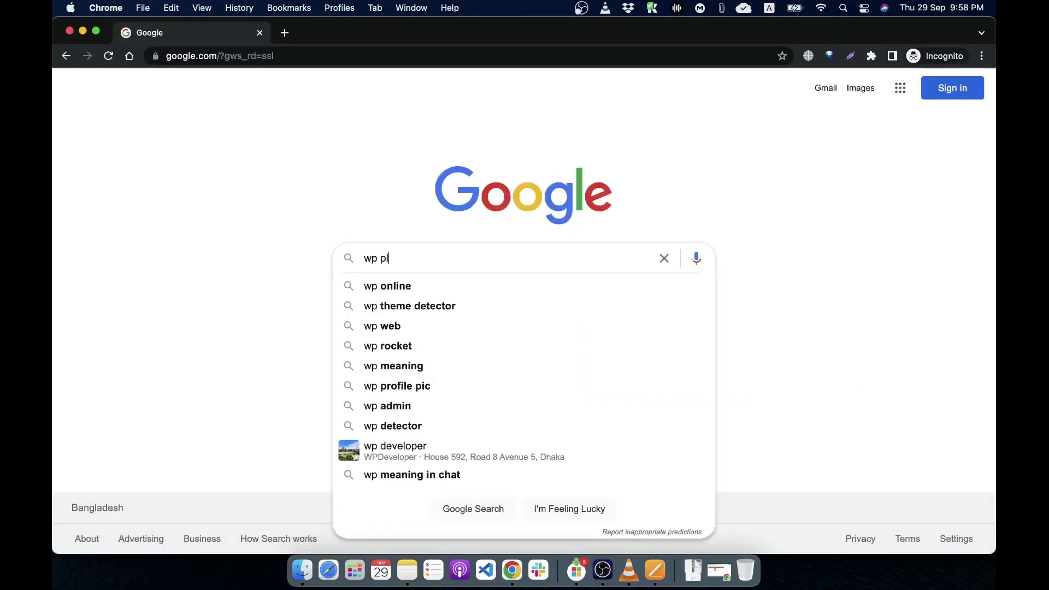
type("u")
key("BackSpace")
key("BackSpace")
key("BackSpace")
key("BackSpace")
key("BackSpace")
key("BackSpace")
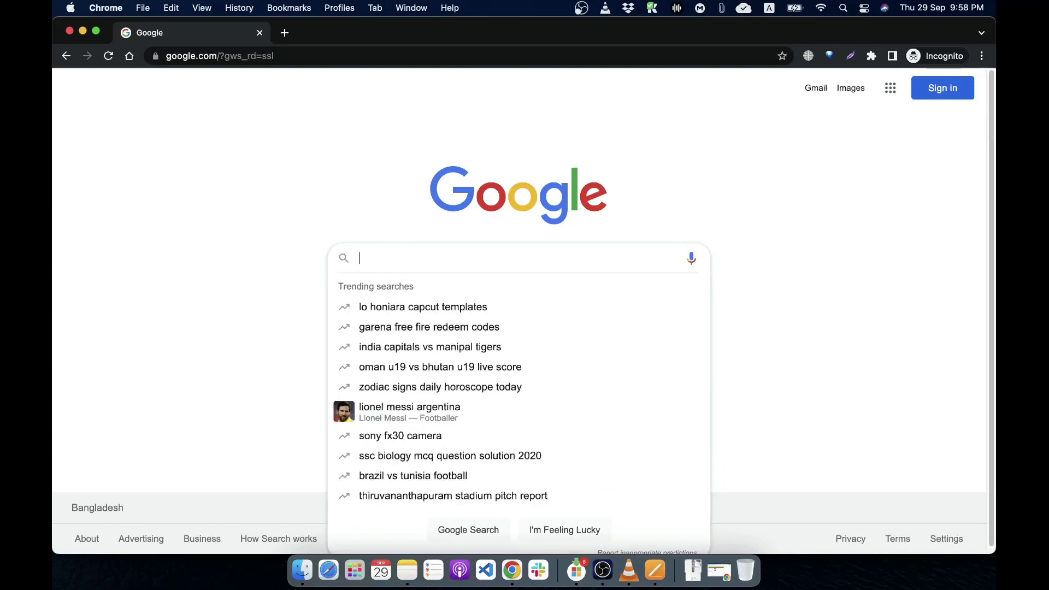
type("wor")
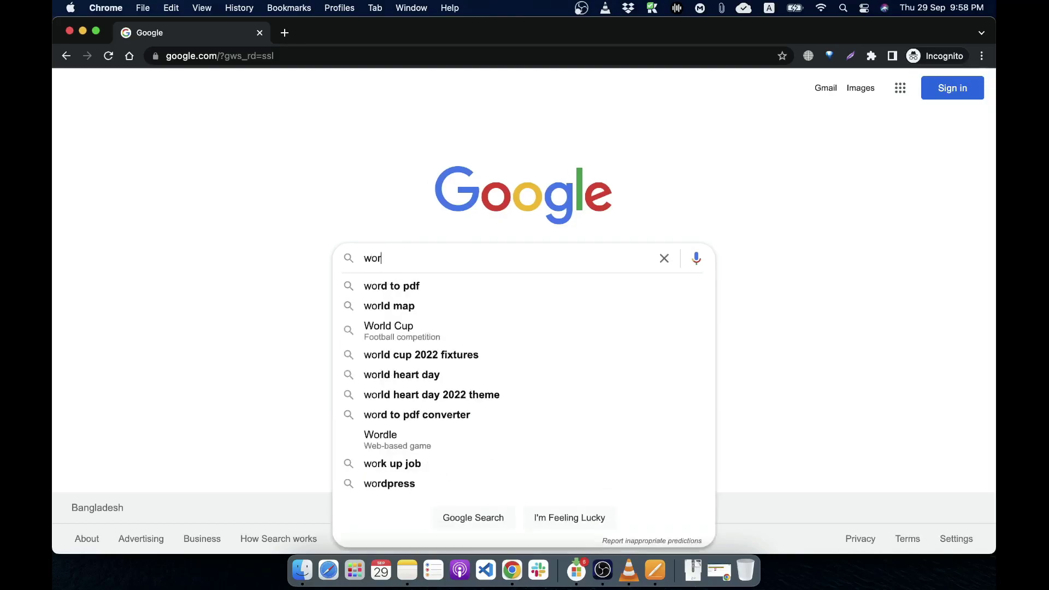
type("dpress jo")
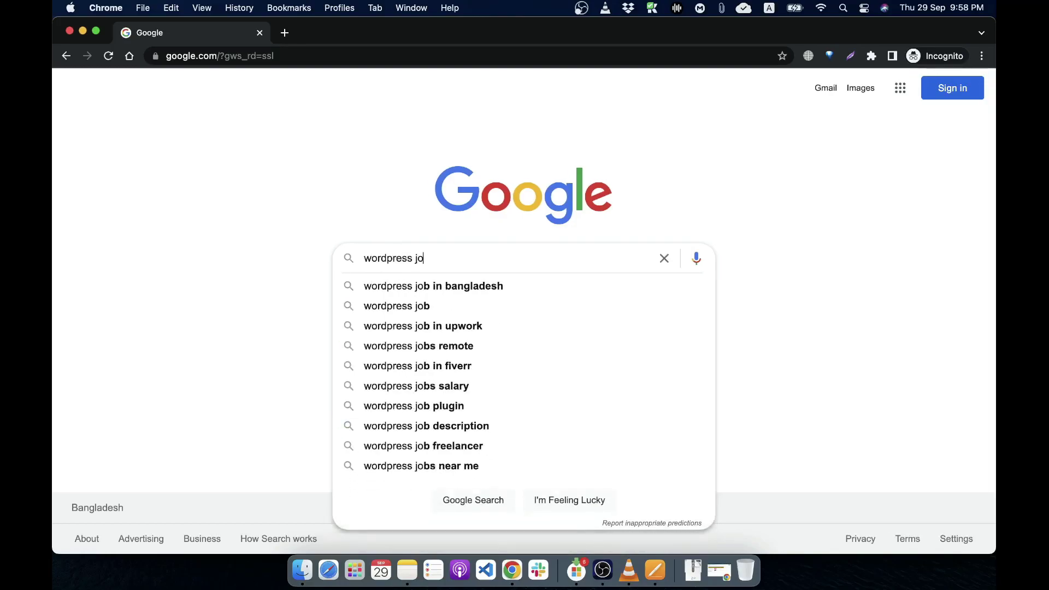
type("b board ")
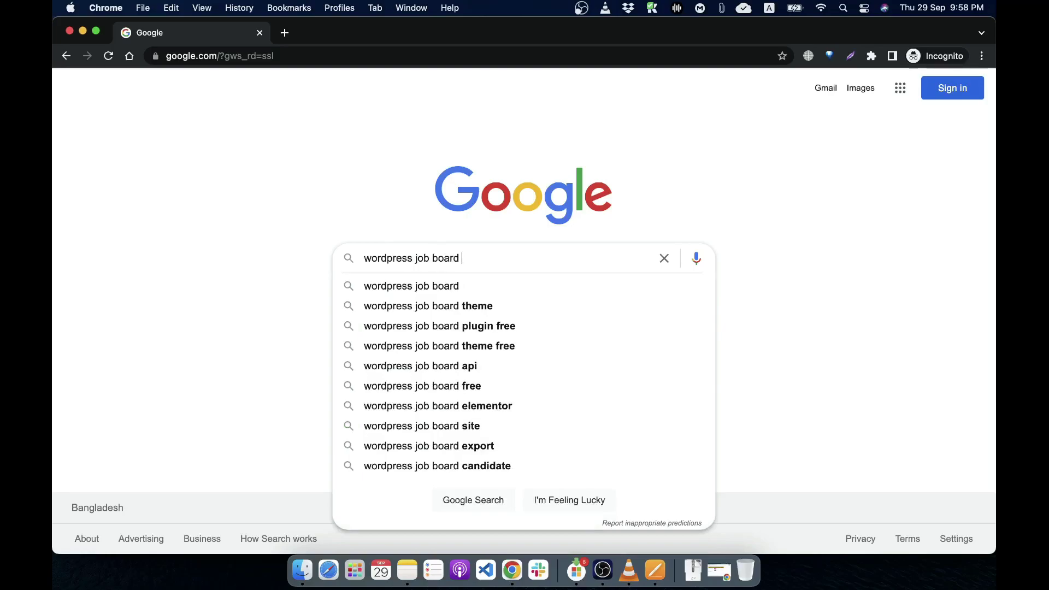
type("plugin")
key("Return")
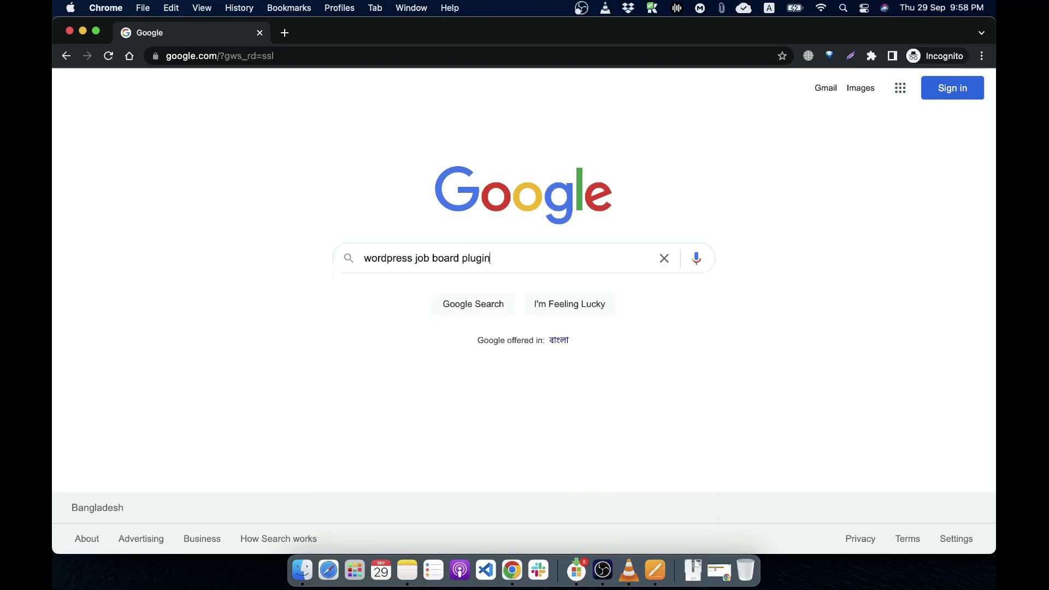